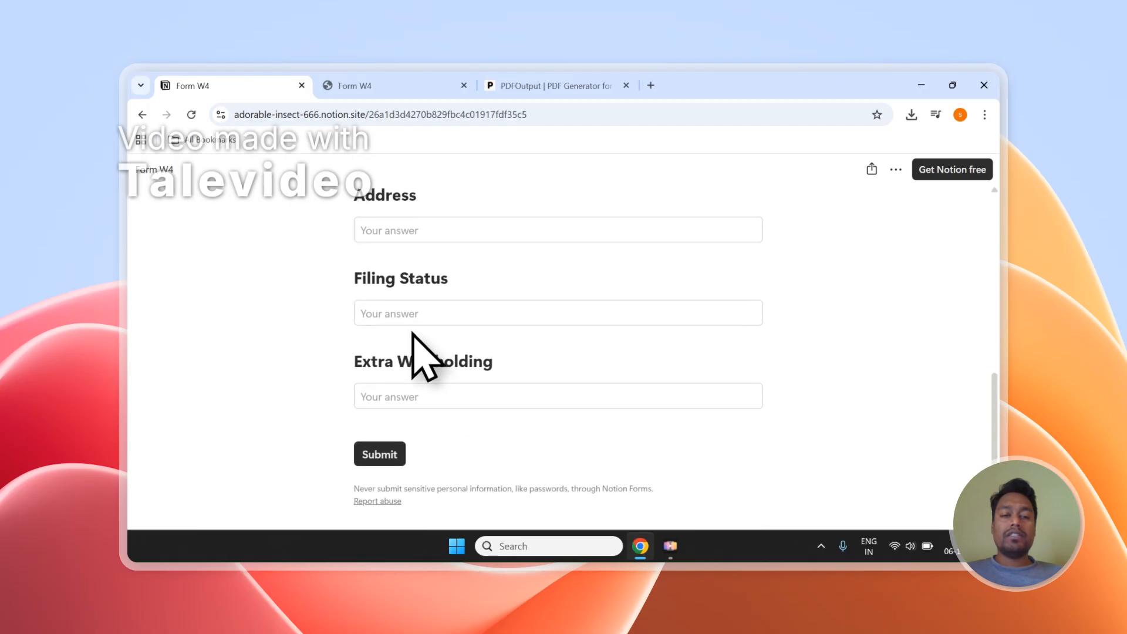
# - Review the Form W4 responses table in Notion by selecting Entry-1 and Entry-2 and clearing the selection
pyautogui.click(394, 86)
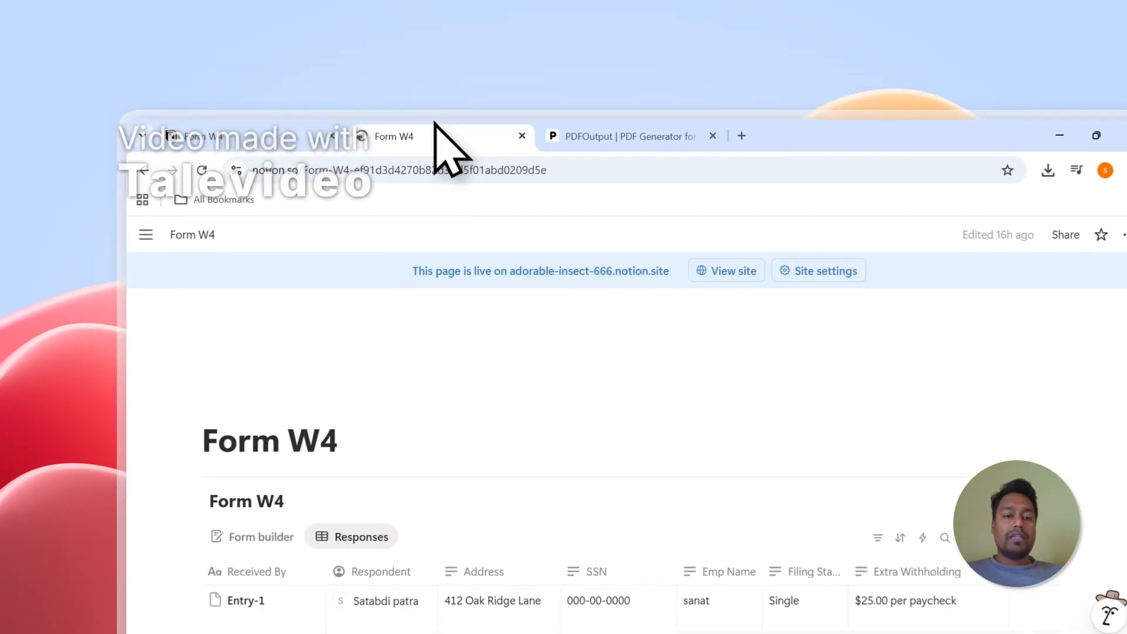
pyautogui.scroll(-2, 282, 363)
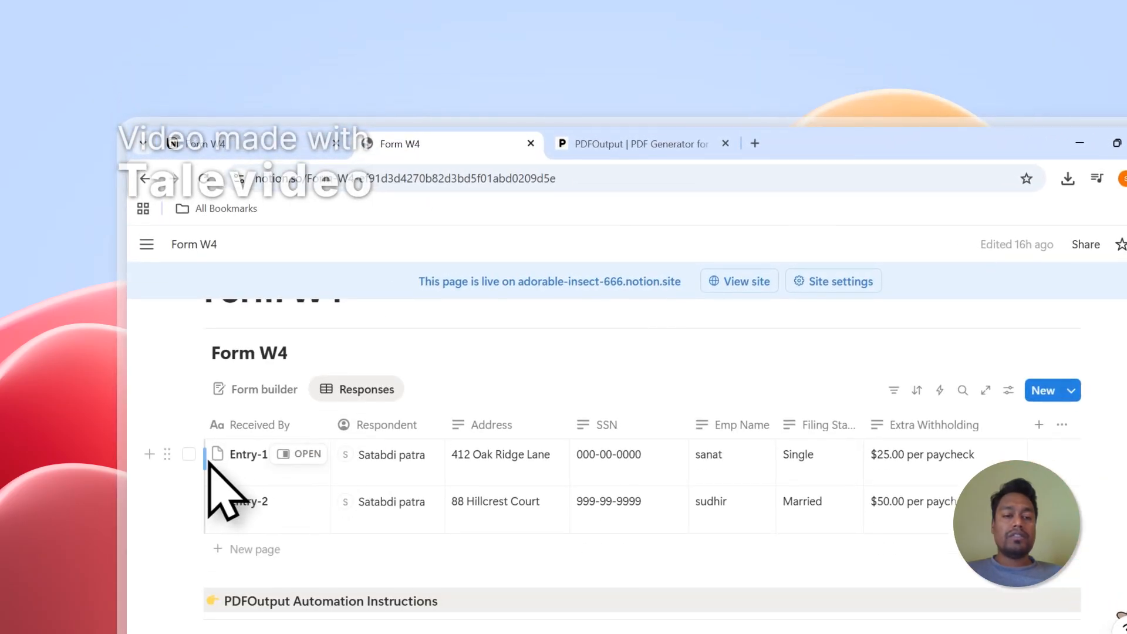
pyautogui.click(189, 455)
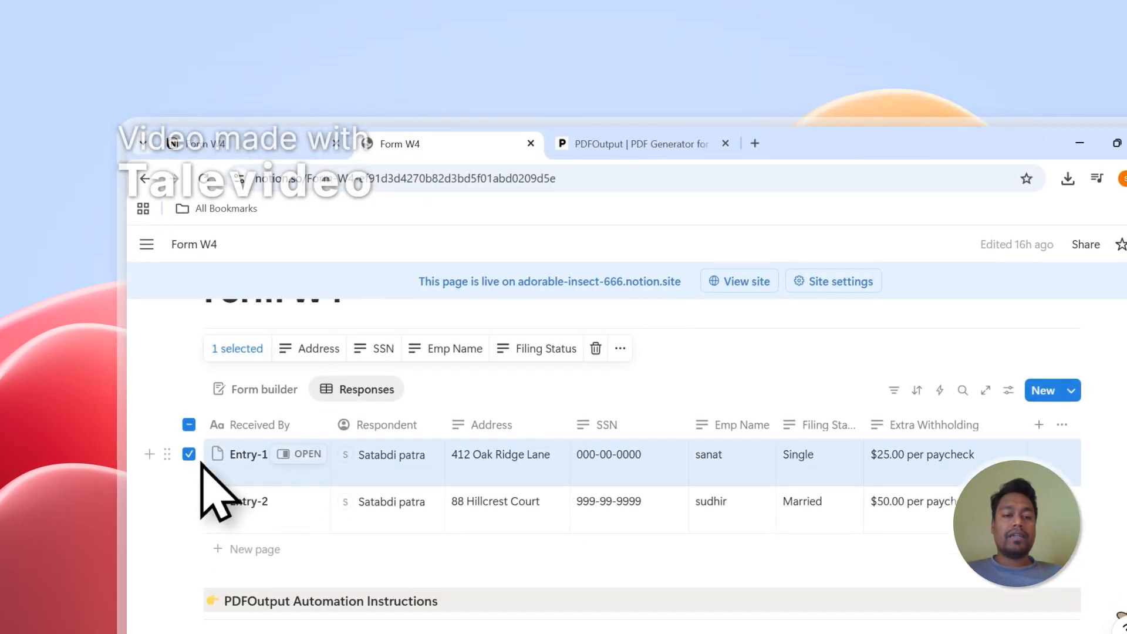
pyautogui.click(189, 501)
pyautogui.click(192, 427)
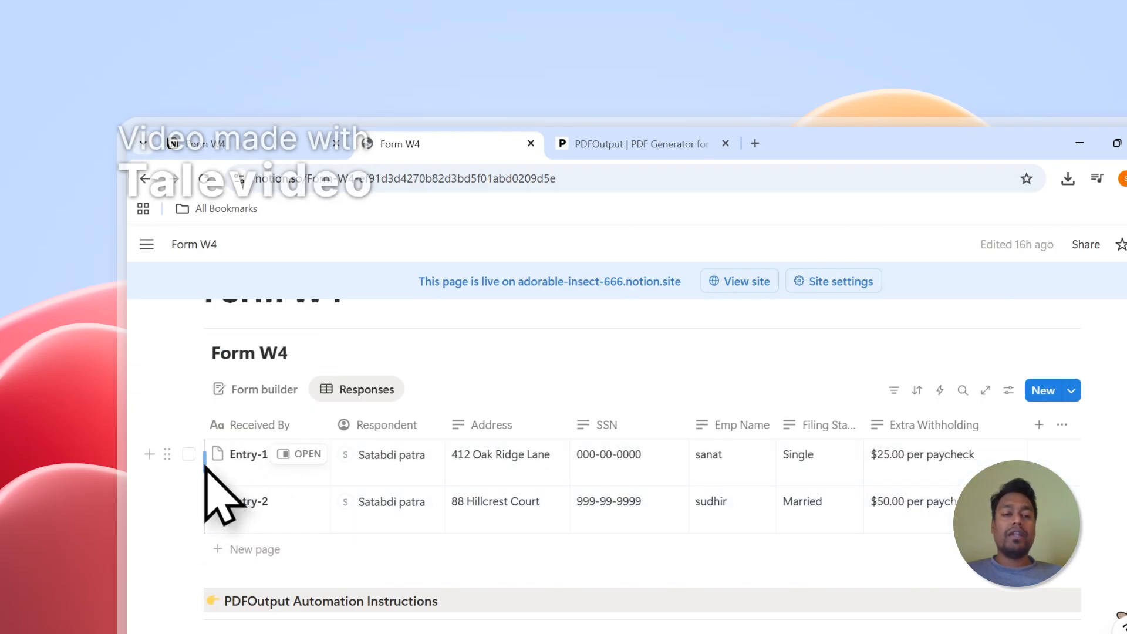
pyautogui.click(190, 455)
pyautogui.click(189, 502)
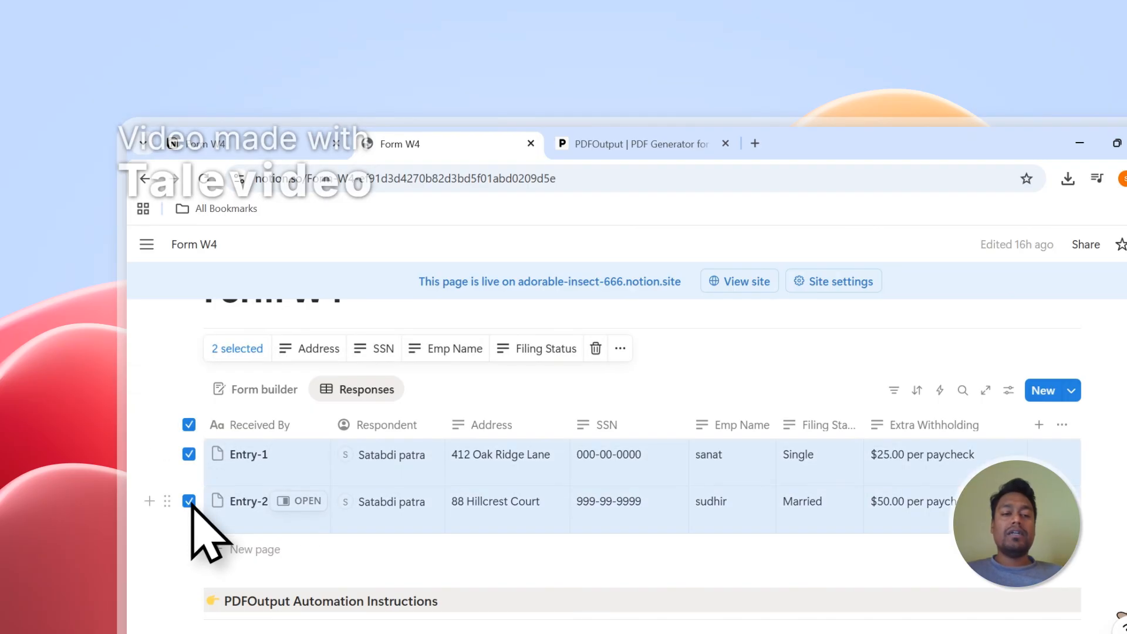
pyautogui.click(467, 405)
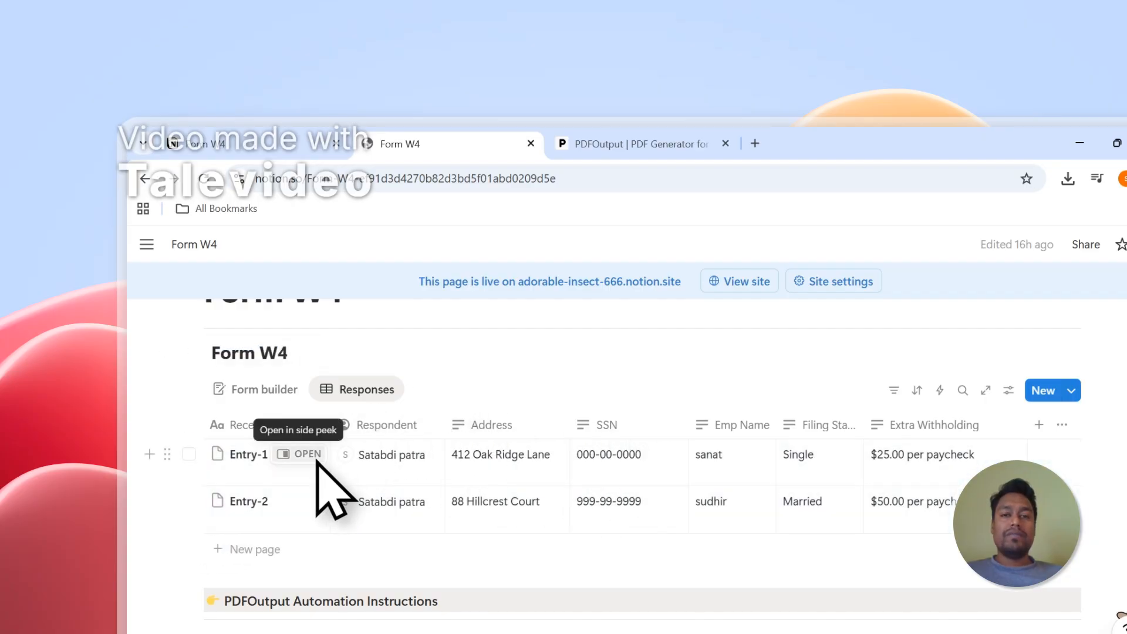
# - Switch to the PDFOutput home page and highlight Google Docs and Notion Database in its headline
pyautogui.click(630, 141)
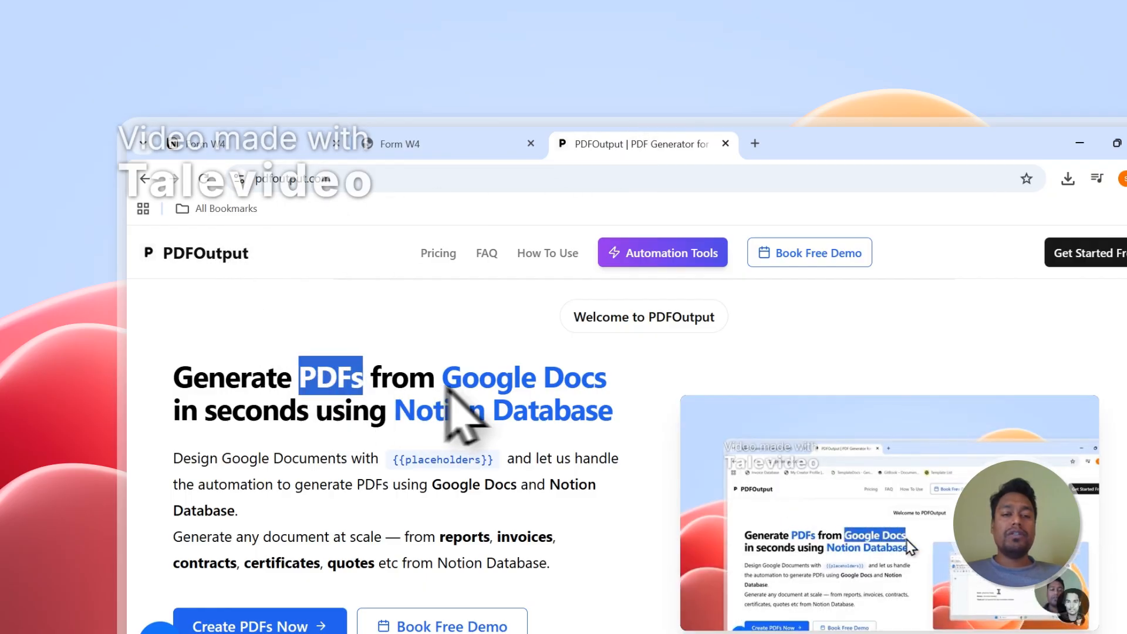
pyautogui.moveTo(449, 383); pyautogui.dragTo(607, 385)
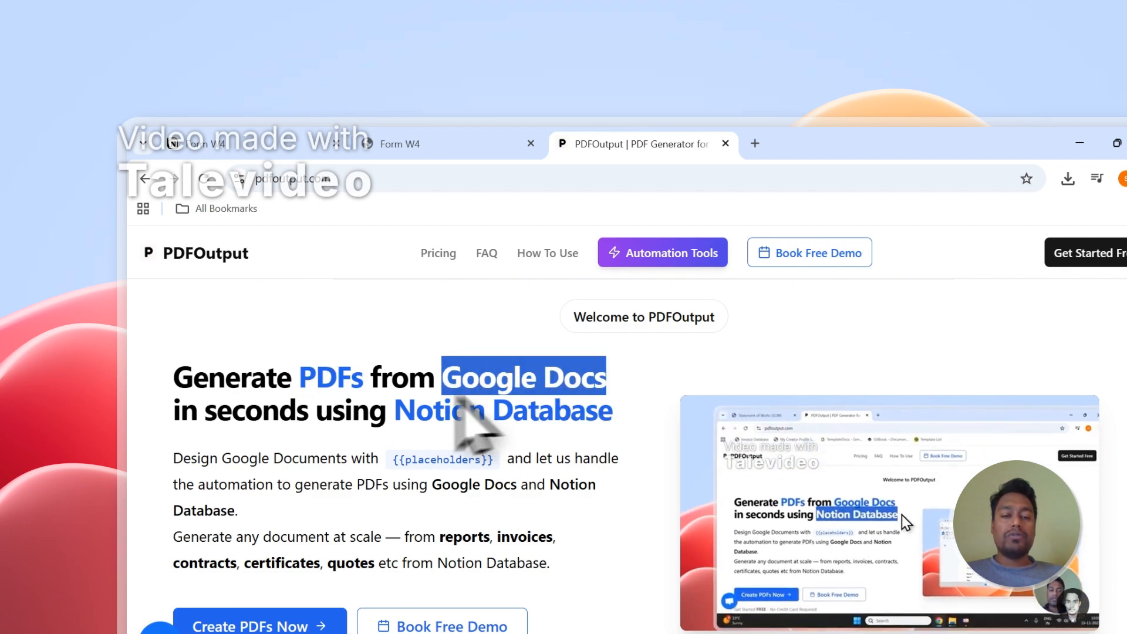
pyautogui.click(404, 402)
pyautogui.moveTo(404, 405); pyautogui.dragTo(614, 416)
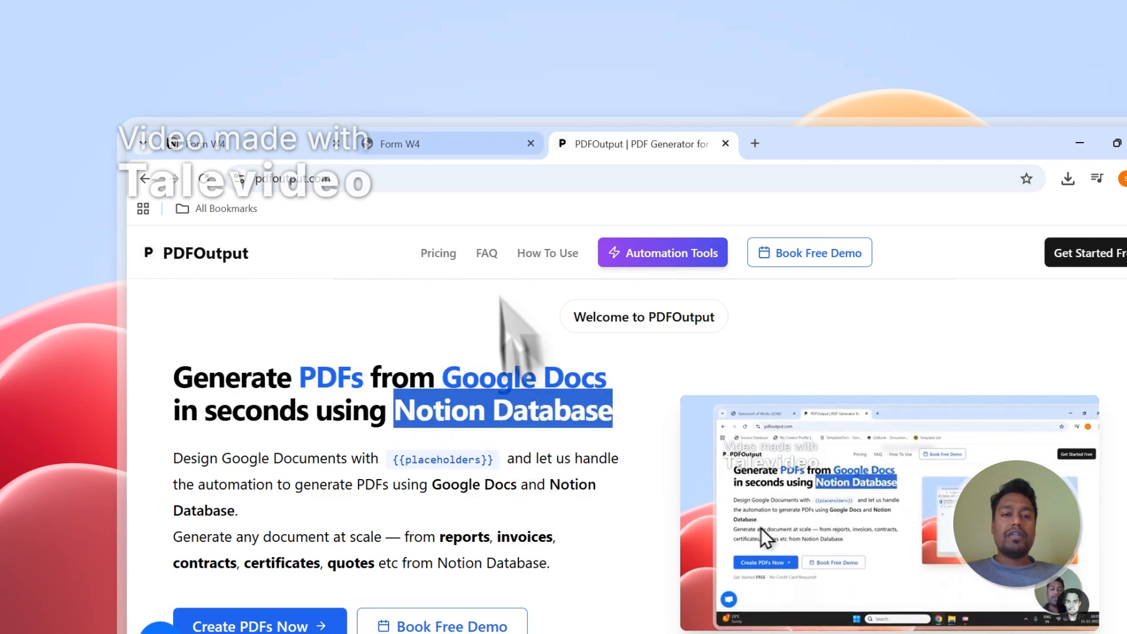
# - Return to the Form W4 responses table in Notion and select Entry-1 and Entry-2
pyautogui.click(464, 147)
pyautogui.click(189, 454)
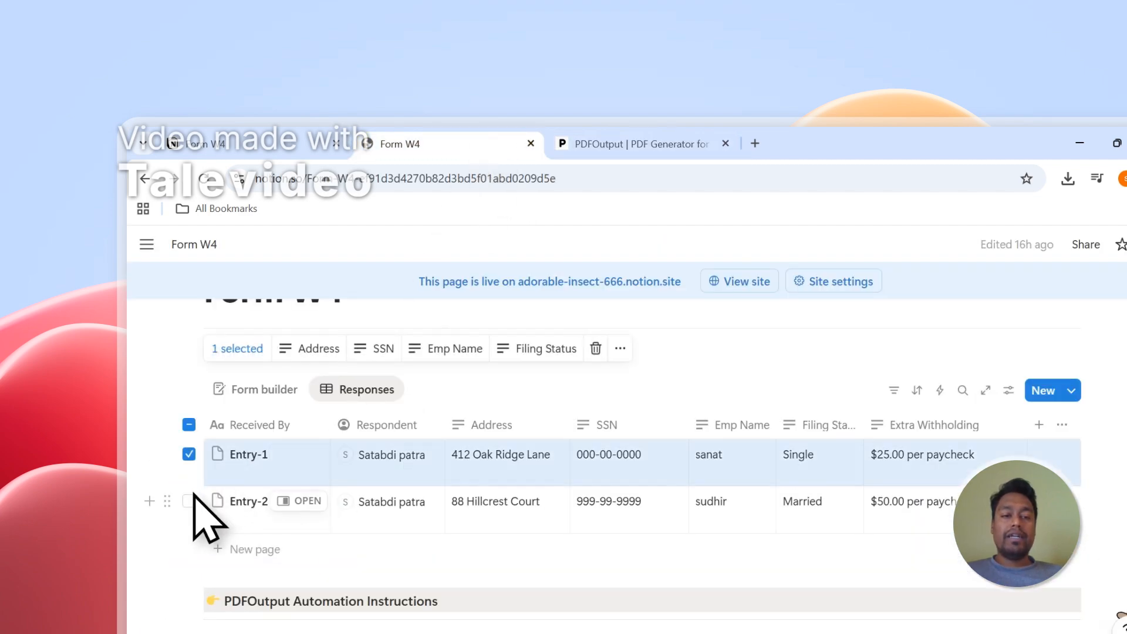
pyautogui.click(189, 501)
# - Switch to the PDFOutput home page and read the introduction on generating documents at scale from Google Docs
pyautogui.click(623, 144)
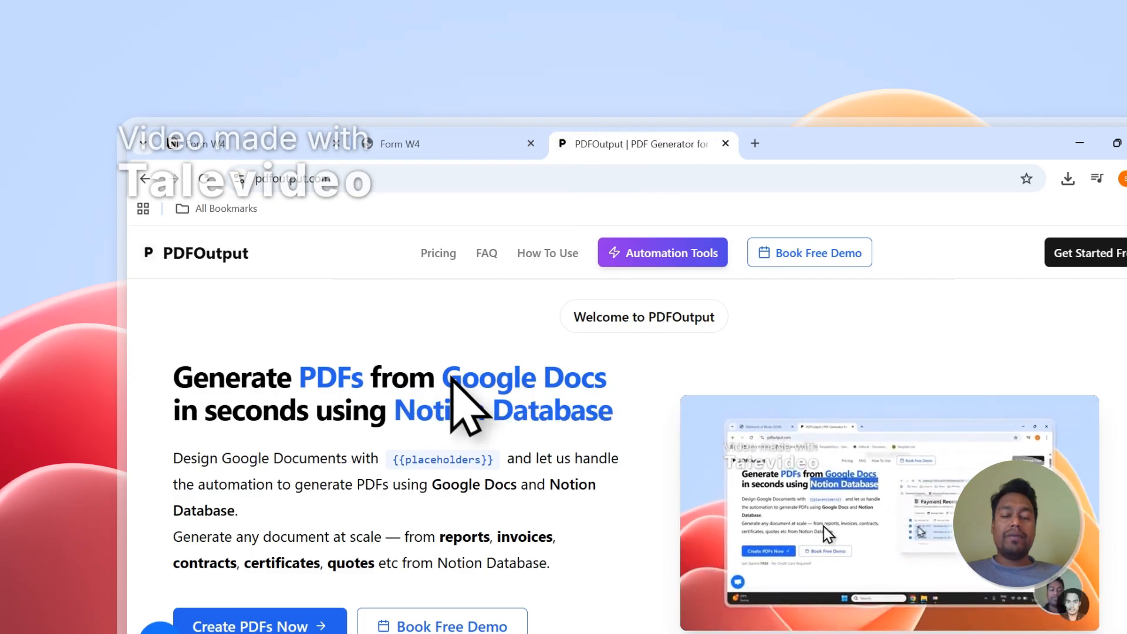
pyautogui.moveTo(445, 379); pyautogui.dragTo(609, 382)
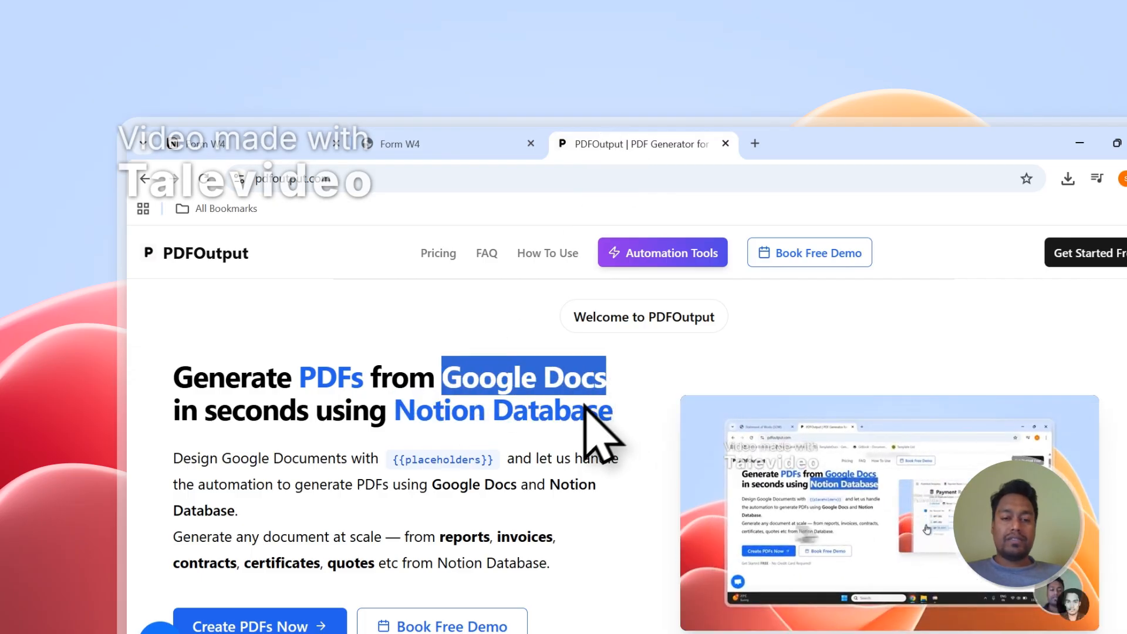
pyautogui.scroll(-2, 491, 438)
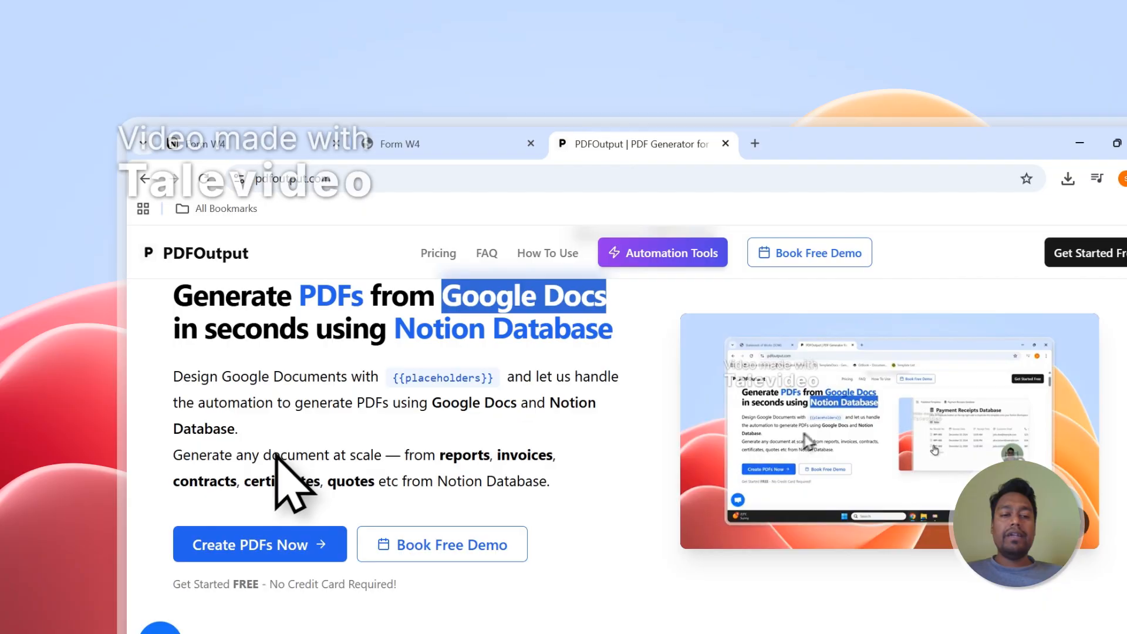
pyautogui.moveTo(244, 456); pyautogui.dragTo(346, 456)
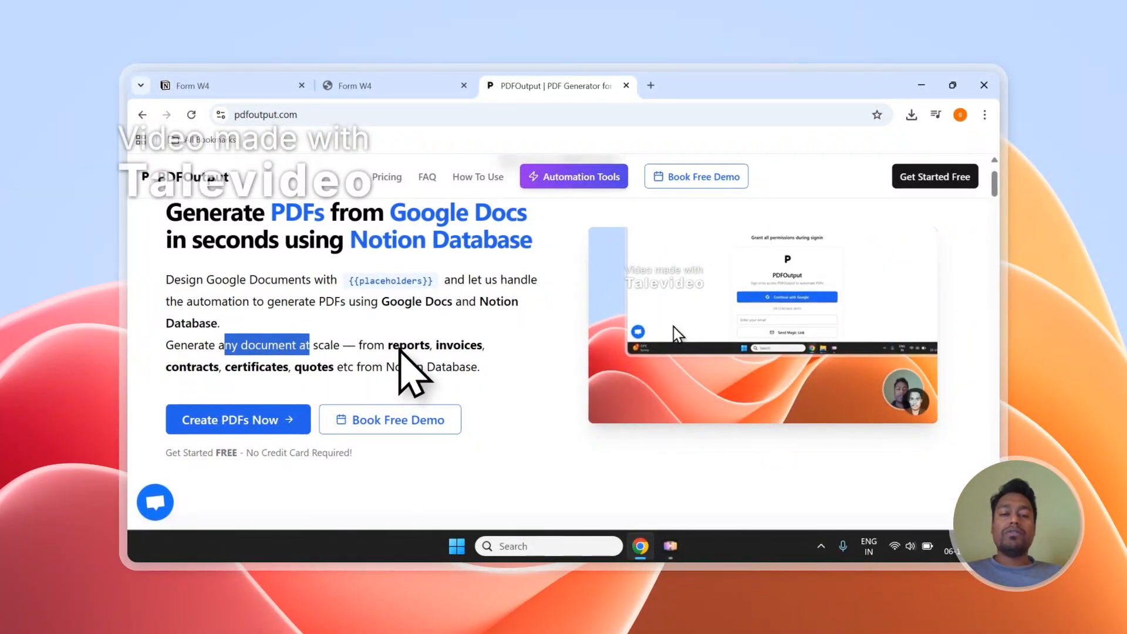
# - Start creating PDFs in PDFOutput and sign in with the existing Google account, approving the sign-in
pyautogui.scroll(1, 397, 344)
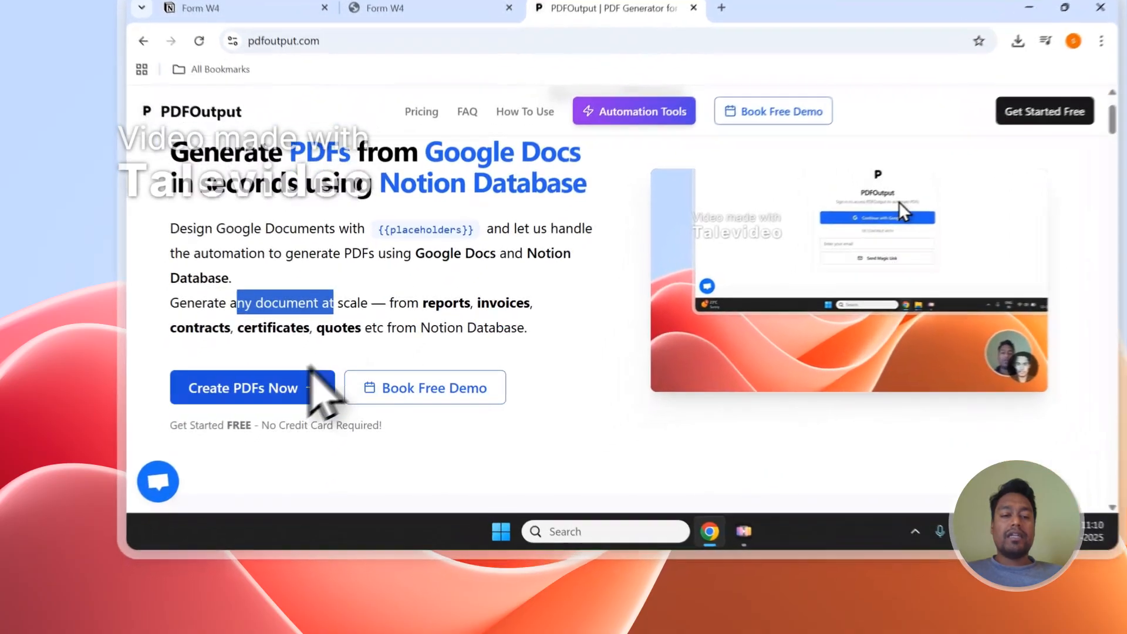
pyautogui.click(296, 455)
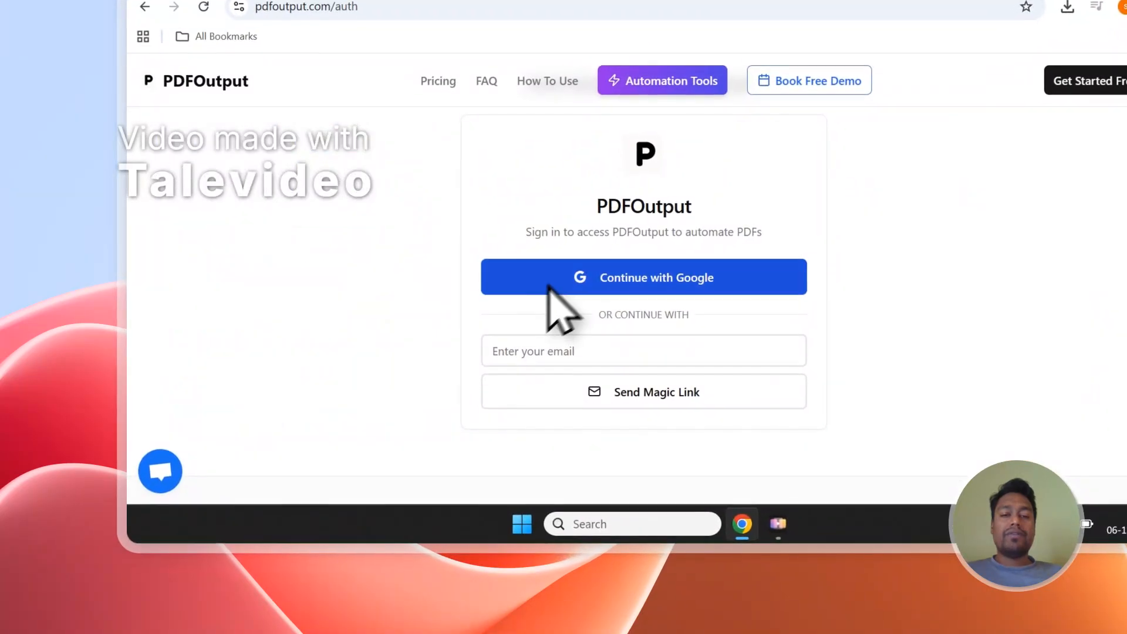
pyautogui.click(564, 338)
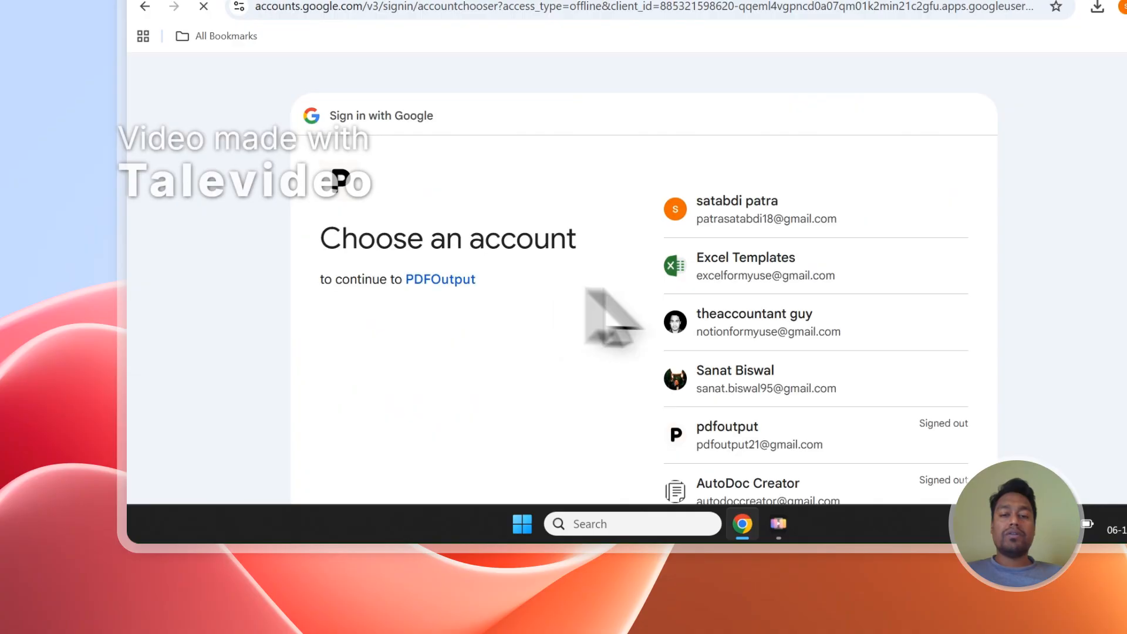
pyautogui.click(748, 322)
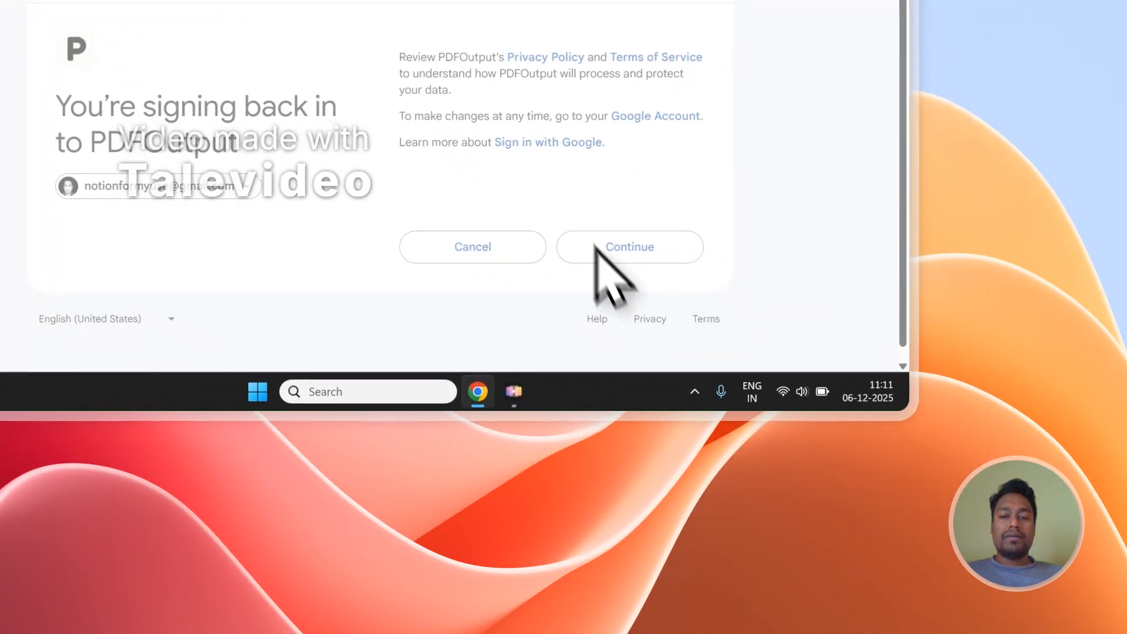
pyautogui.click(605, 353)
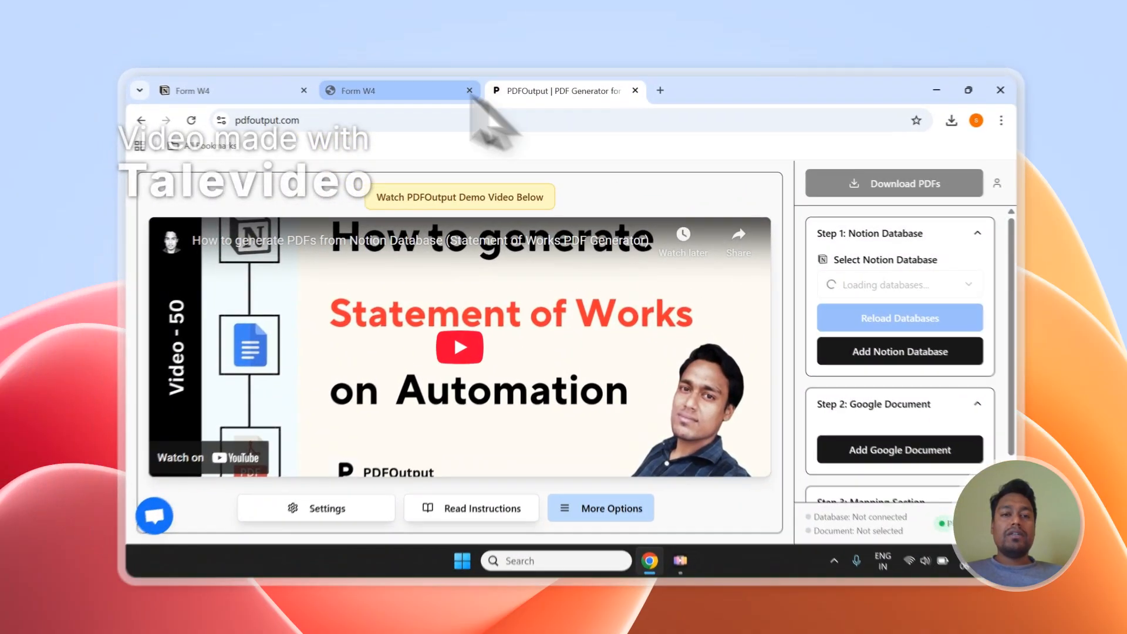
# - Deselect both response entries on the Form W4 page in Notion and start adding a Notion database in PDFOutput
pyautogui.click(453, 86)
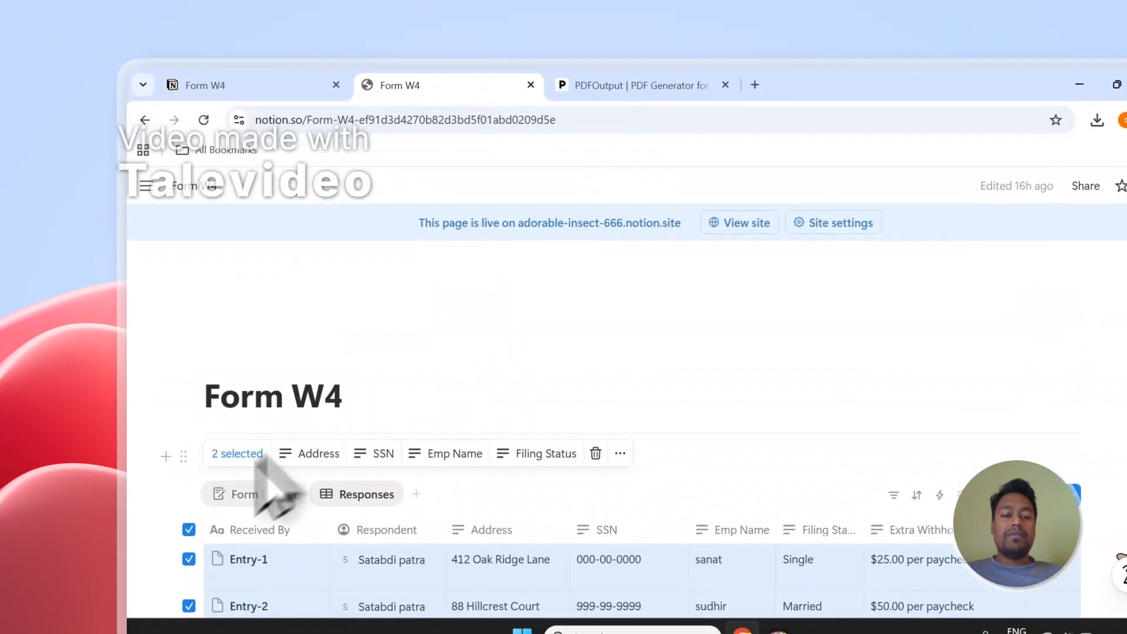
pyautogui.click(189, 529)
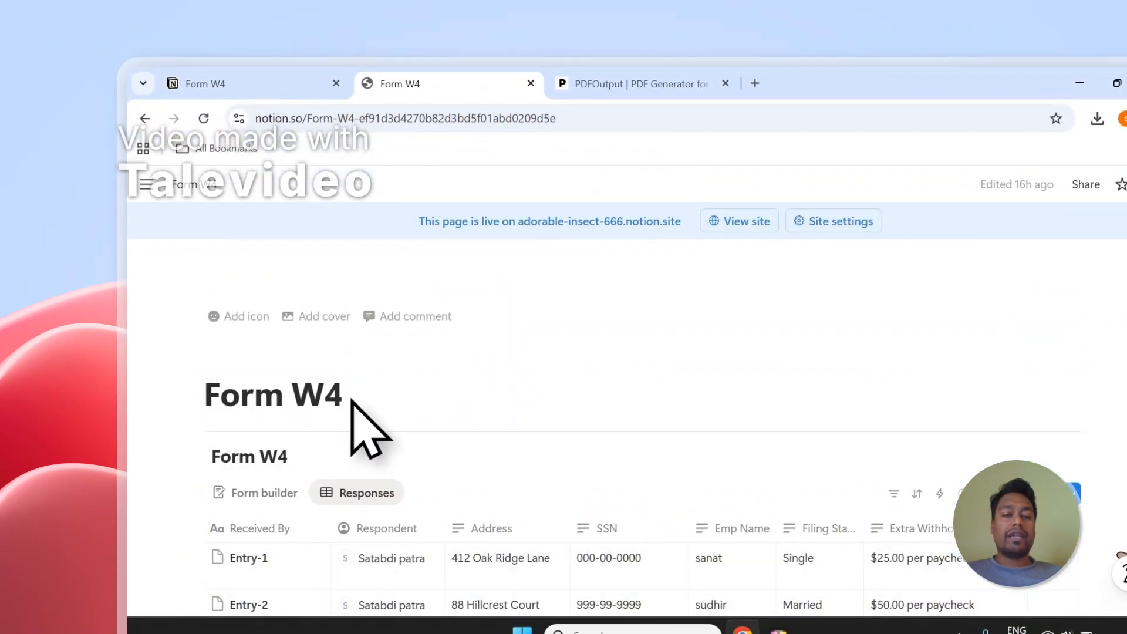
pyautogui.click(640, 88)
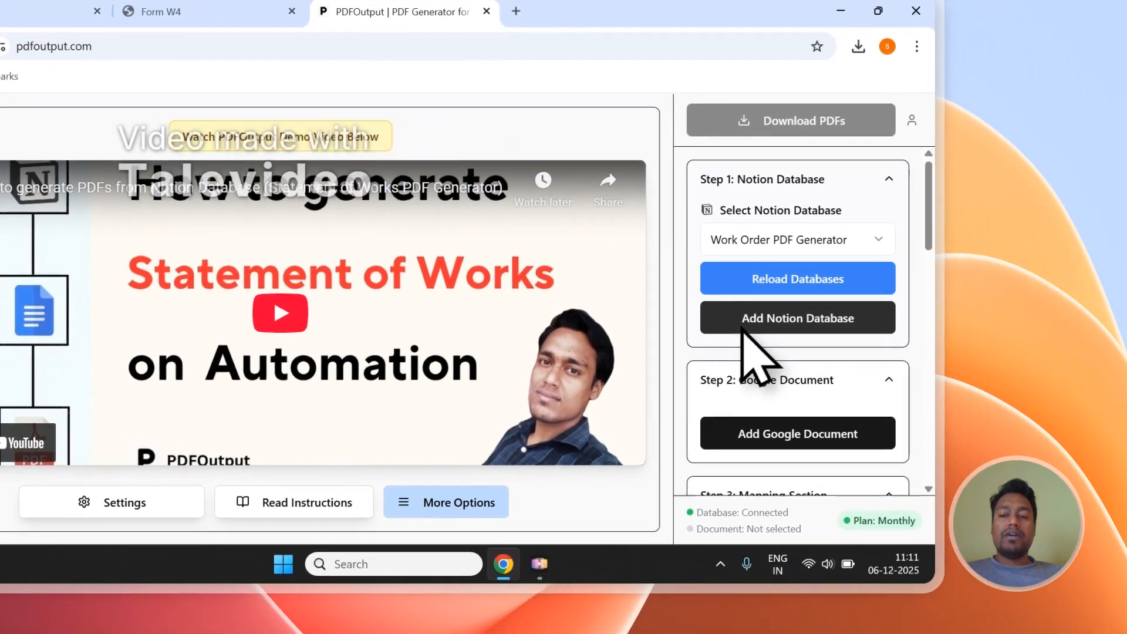
pyautogui.click(963, 394)
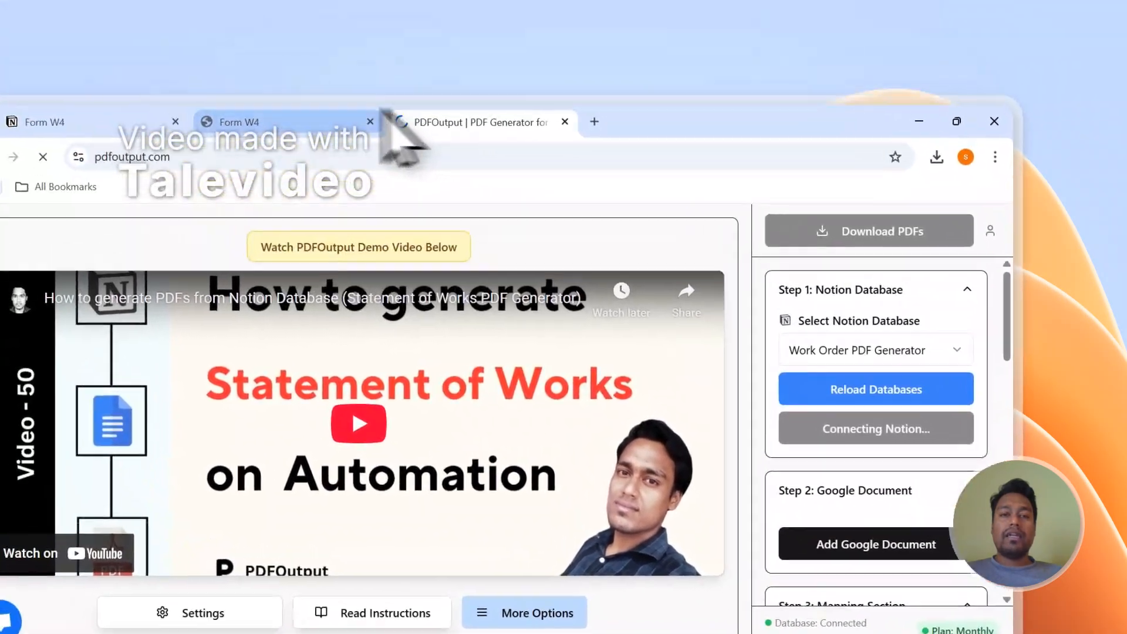
# - Copy the page title Form W4 from the Notion responses page
pyautogui.click(370, 121)
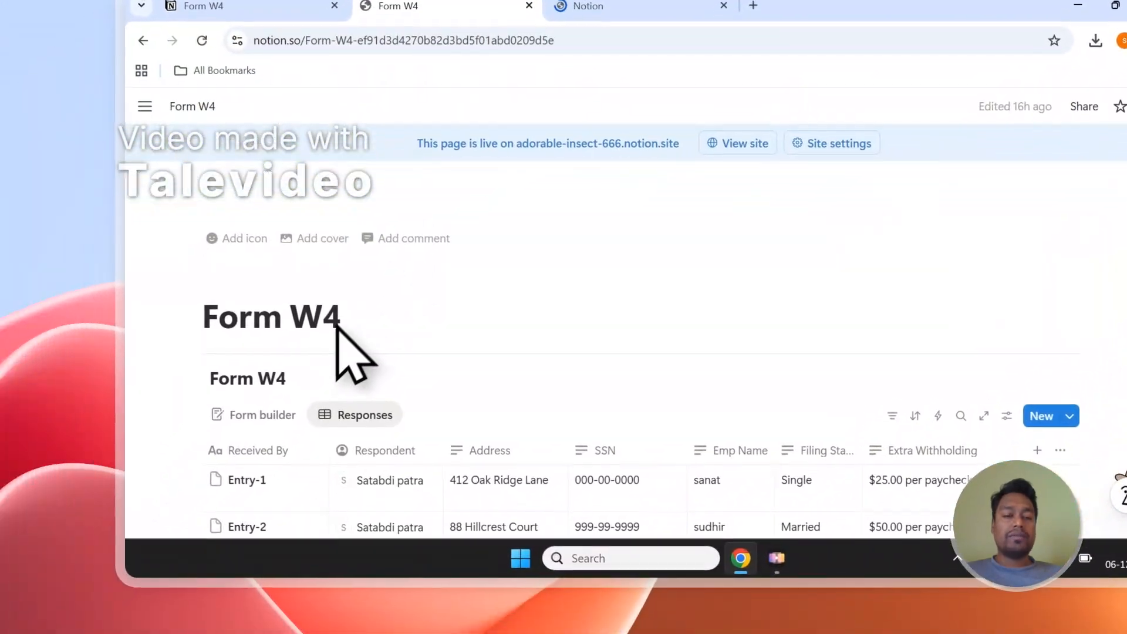
pyautogui.moveTo(346, 315); pyautogui.dragTo(221, 319)
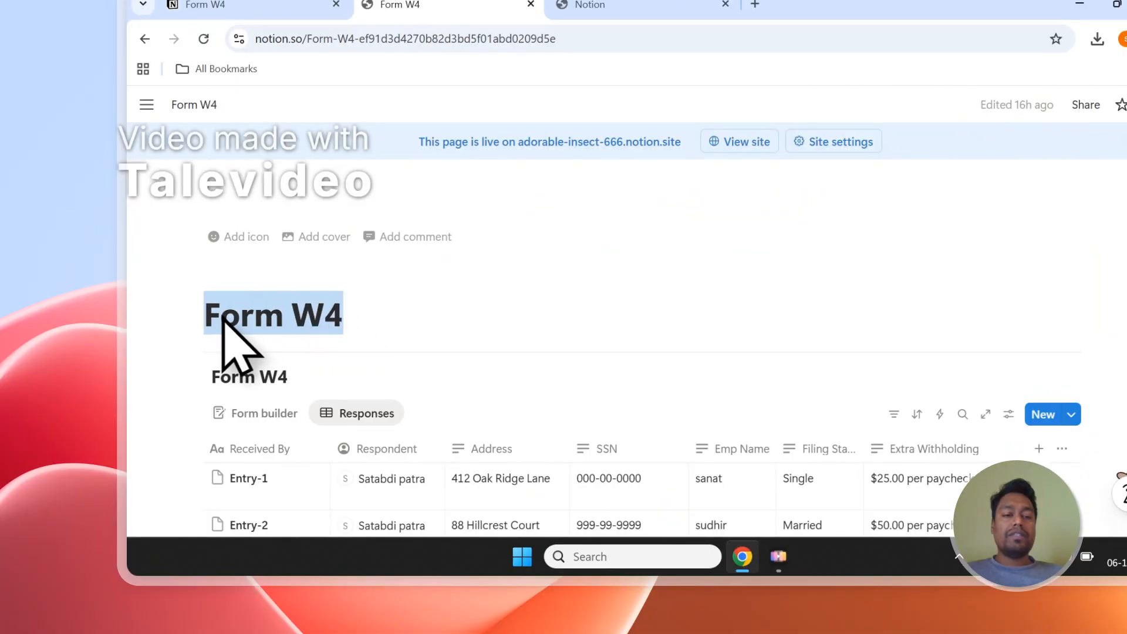
pyautogui.rightClick(222, 318)
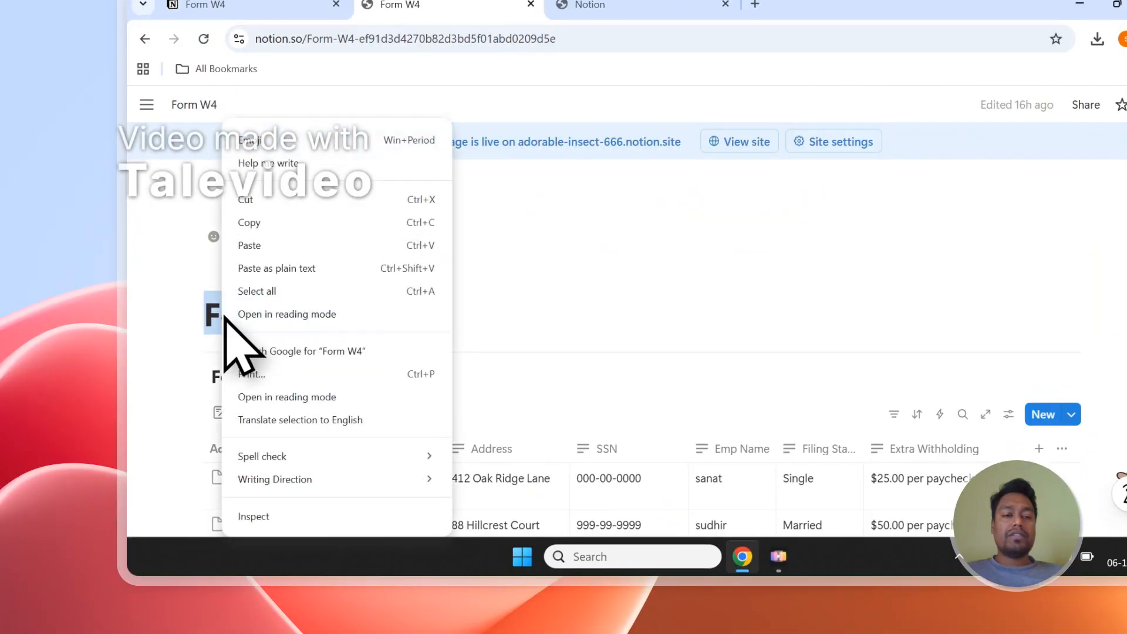
pyautogui.click(253, 229)
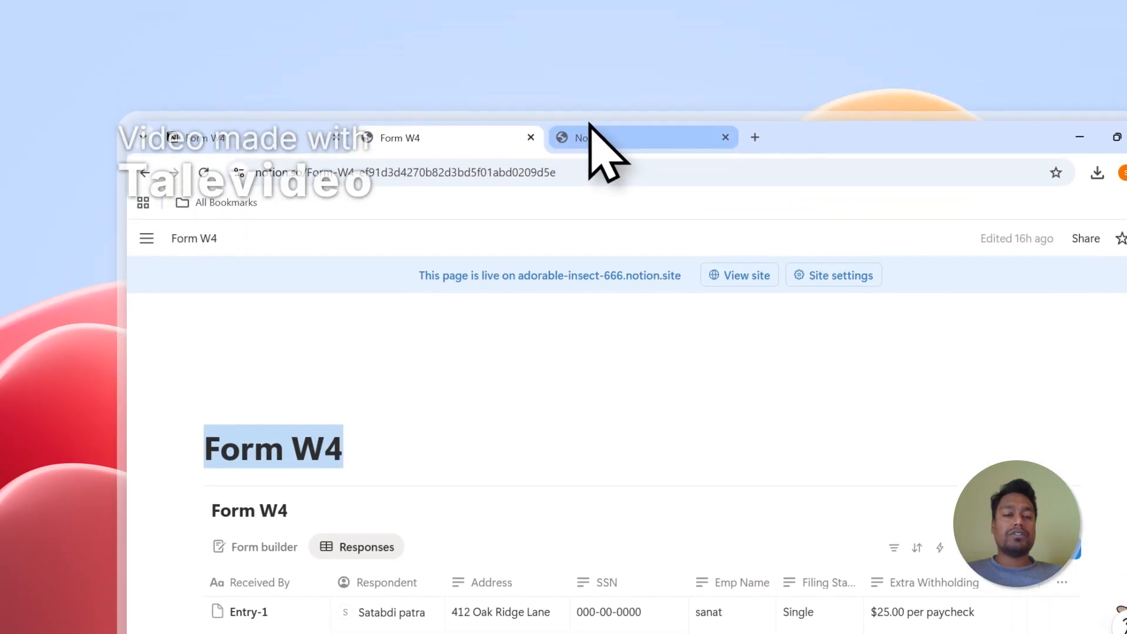
# - In the PDFOutput connection request, search the selectable Notion pages for Form W4 and choose the top-level Form W4 page
pyautogui.click(598, 12)
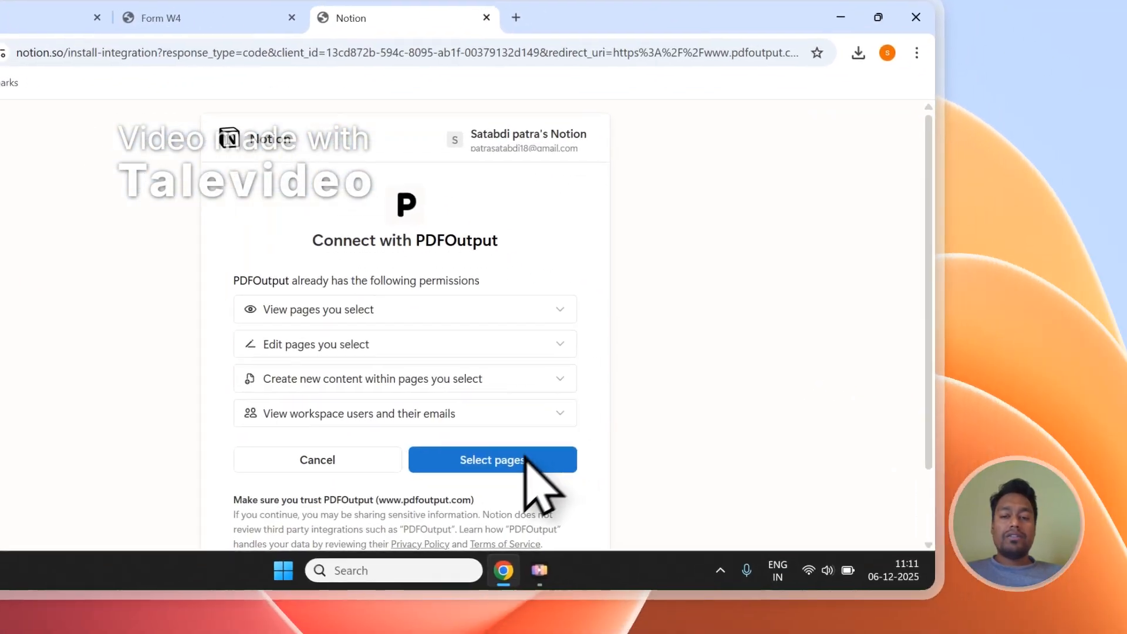
pyautogui.click(754, 582)
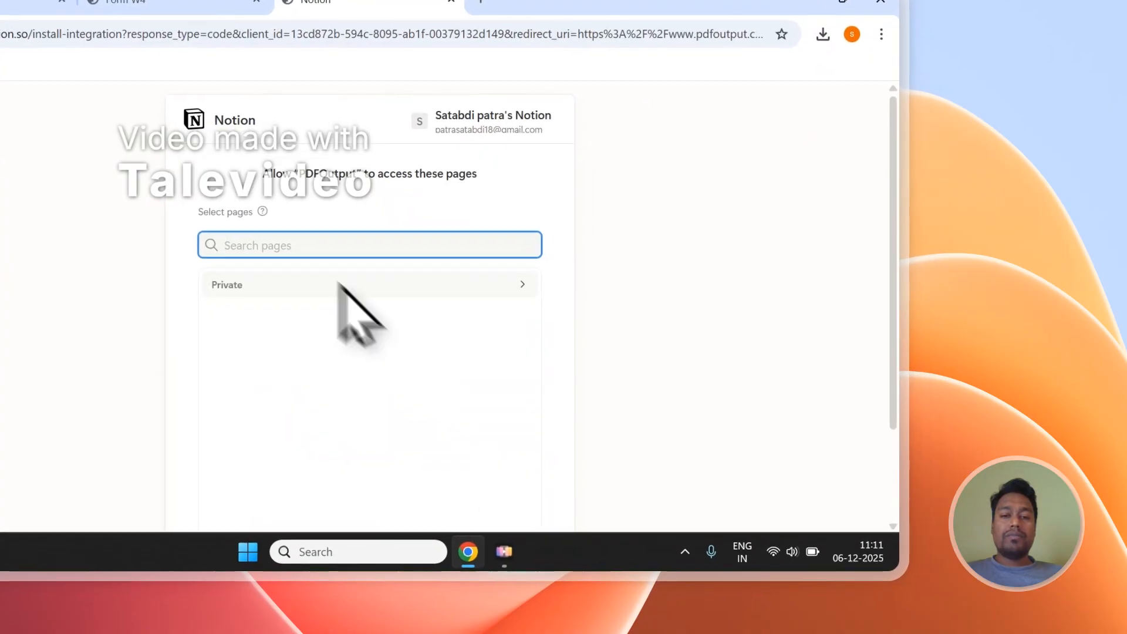
pyautogui.rightClick(262, 247)
pyautogui.click(310, 342)
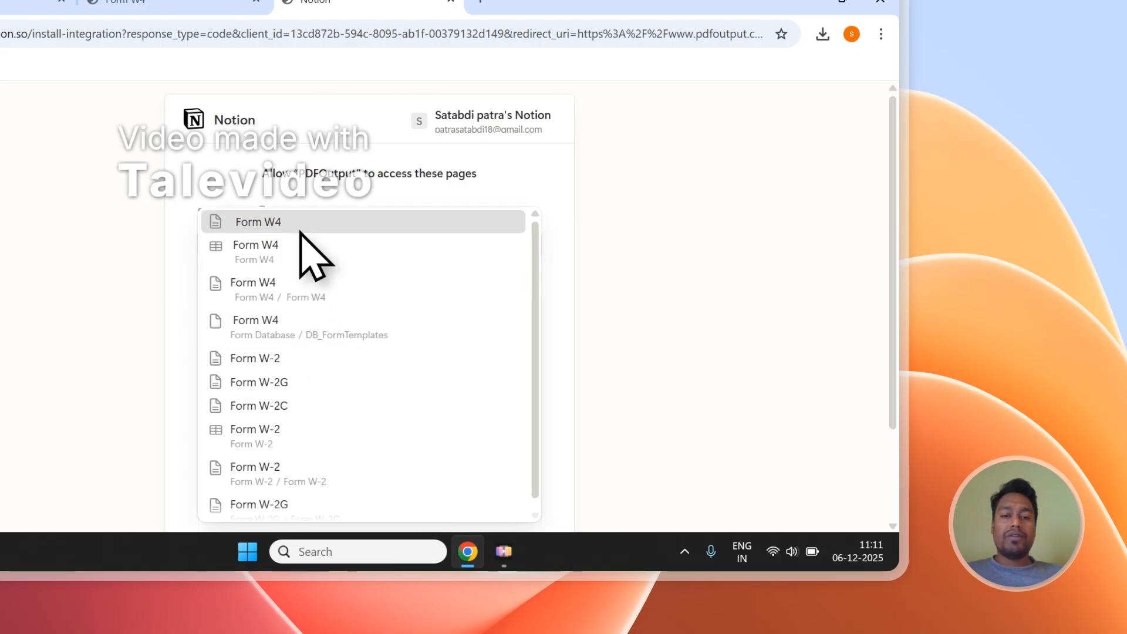
pyautogui.click(368, 188)
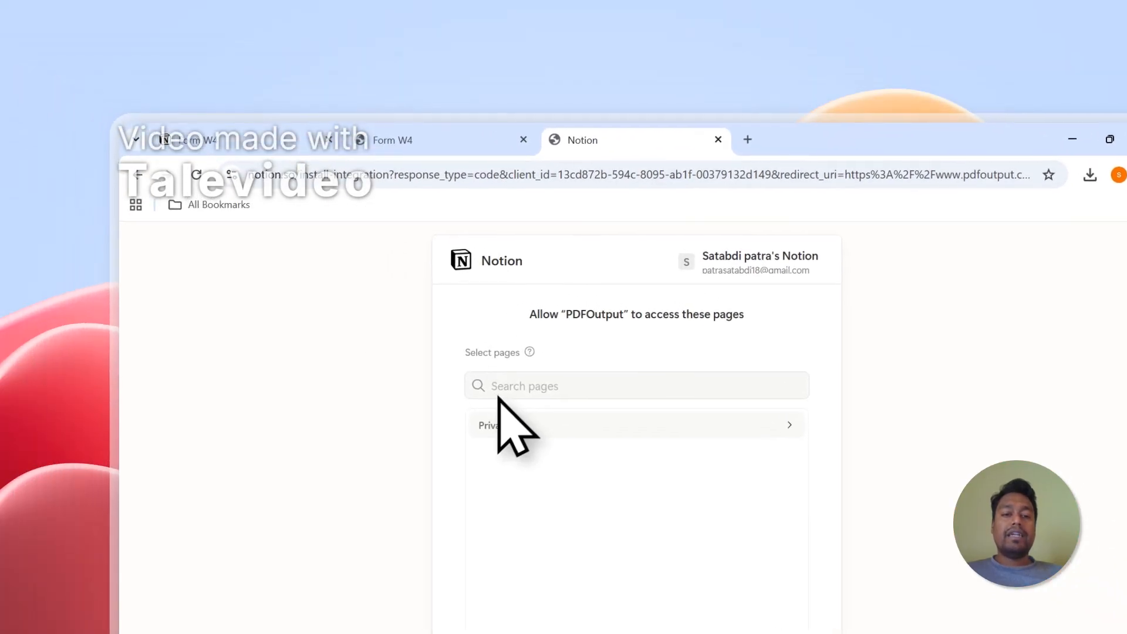
# - Check the Form W4 selection in the expanded Private pages list against the Form W4 page in Notion
pyautogui.click(515, 391)
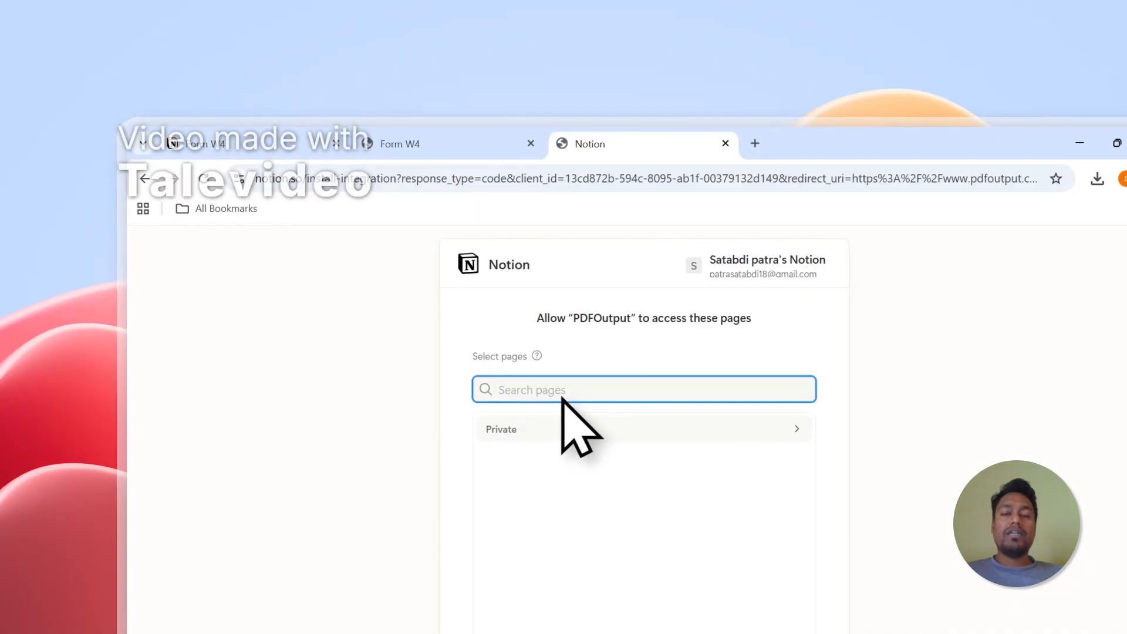
pyautogui.click(536, 439)
pyautogui.scroll(-2, 564, 452)
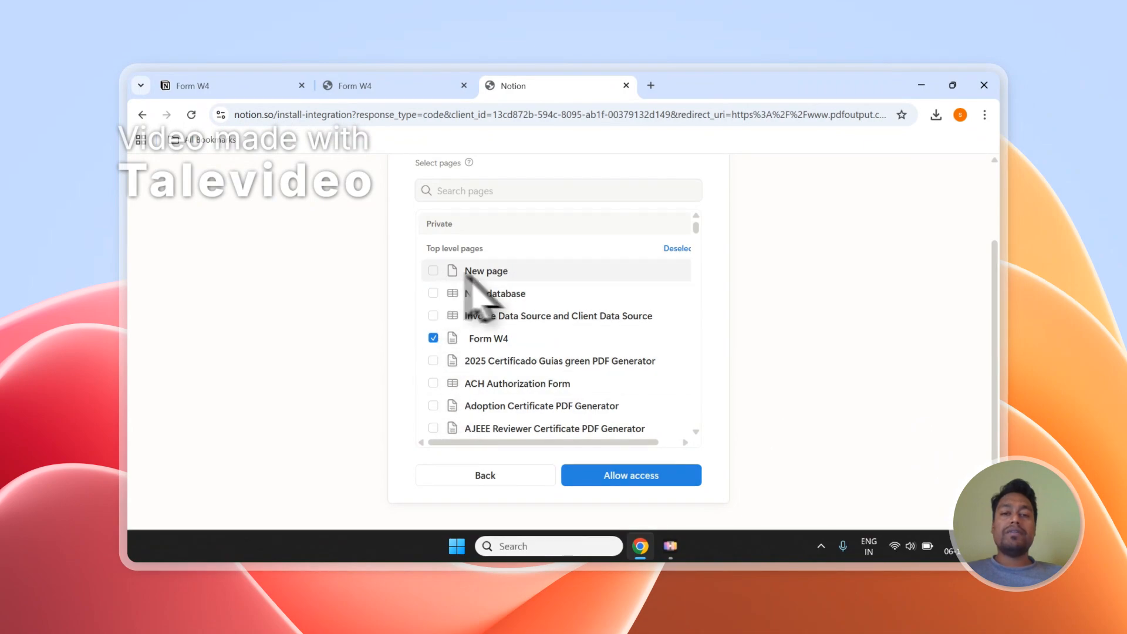
pyautogui.click(382, 86)
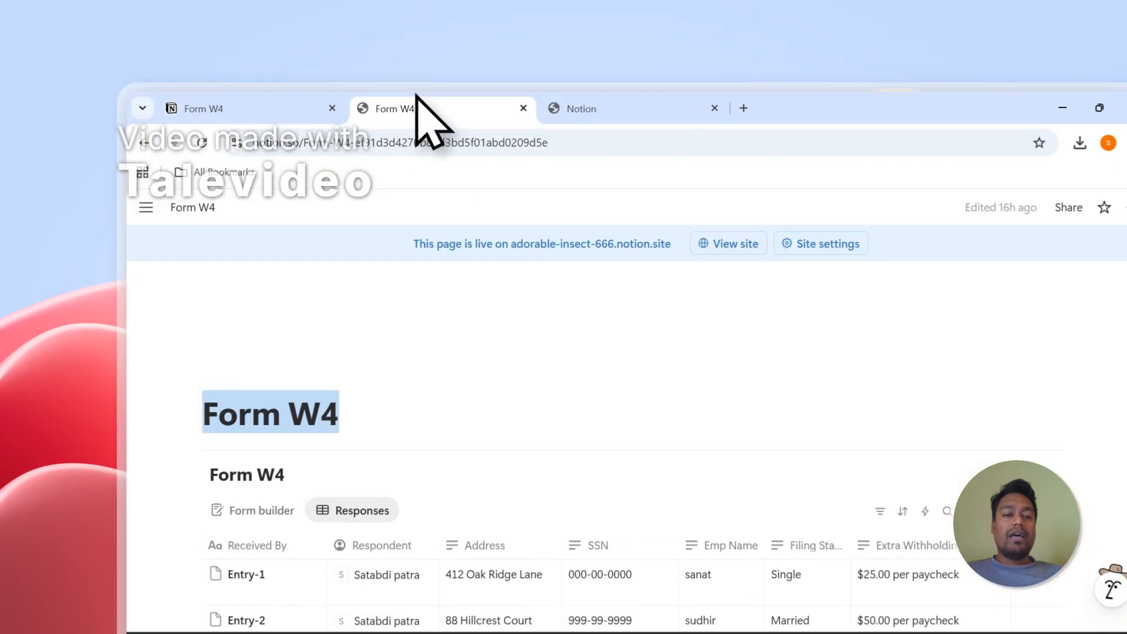
pyautogui.scroll(-2, 366, 407)
pyautogui.click(303, 343)
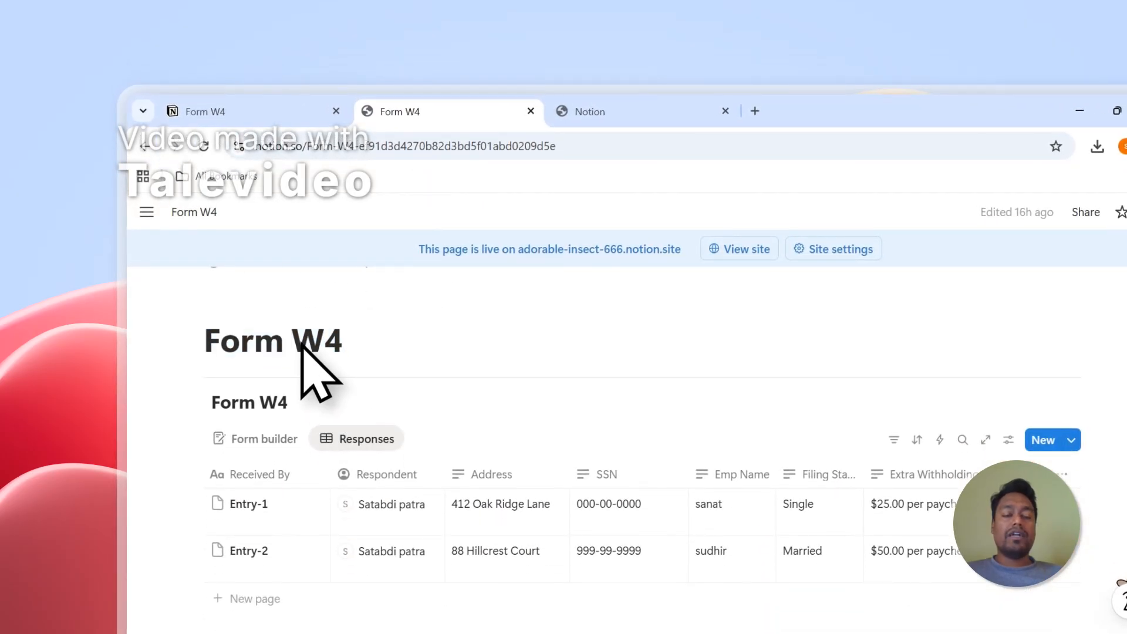
# - Verify the Form W4 page is selected in the Notion connection request and allow PDFOutput access to it
pyautogui.doubleClick(216, 351)
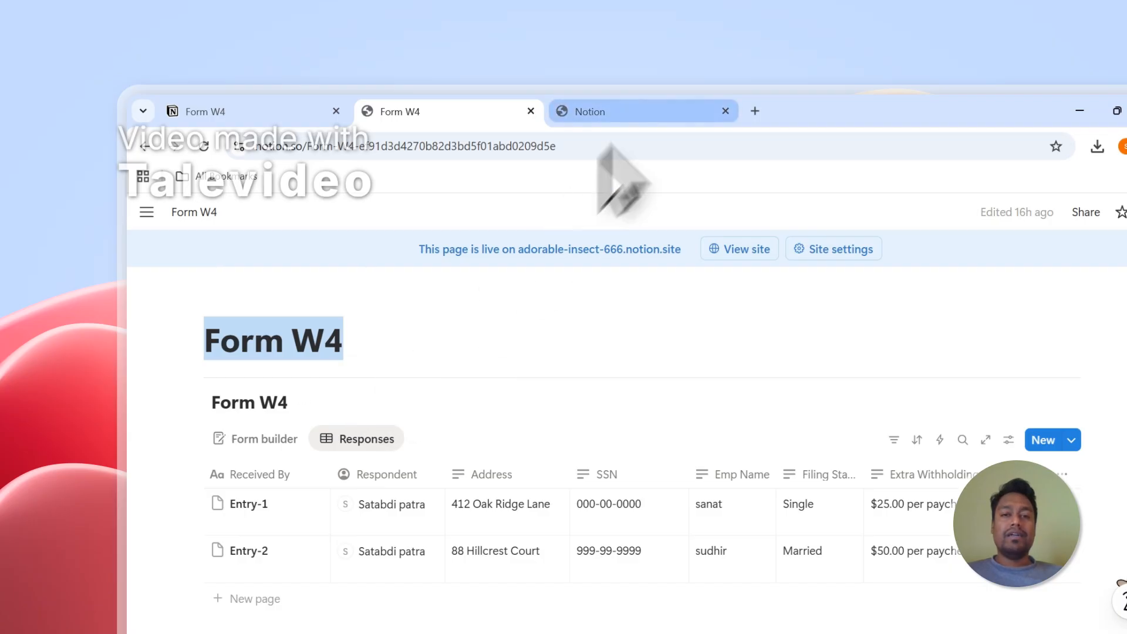
pyautogui.click(651, 112)
pyautogui.scroll(2, 491, 353)
pyautogui.click(525, 326)
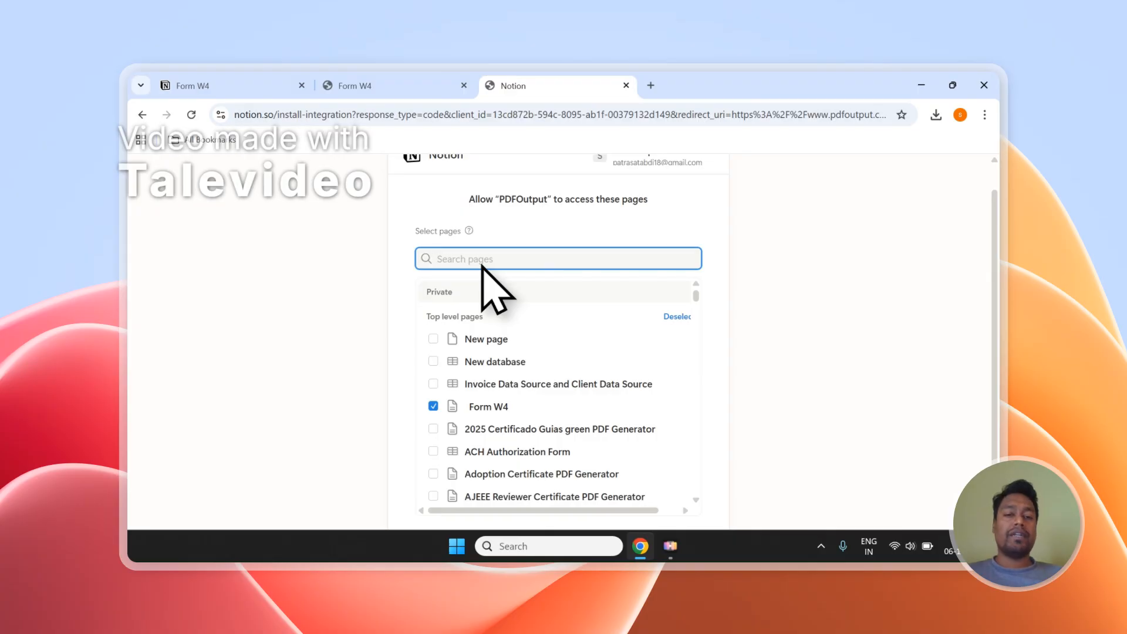
pyautogui.scroll(-2, 529, 353)
pyautogui.scroll(-2, 704, 466)
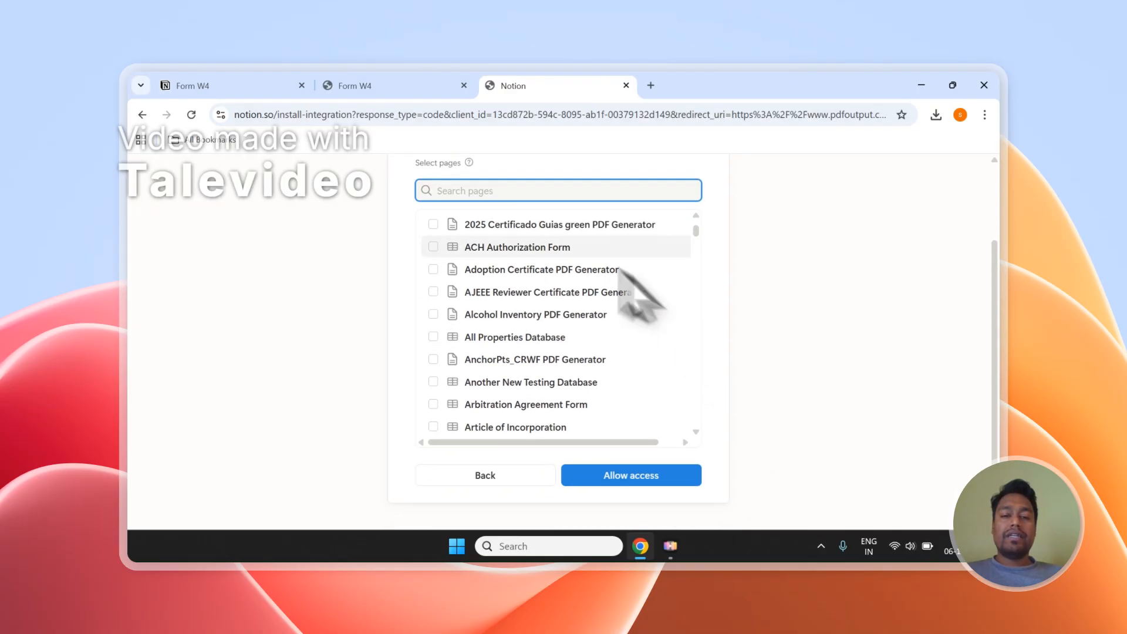
pyautogui.click(662, 476)
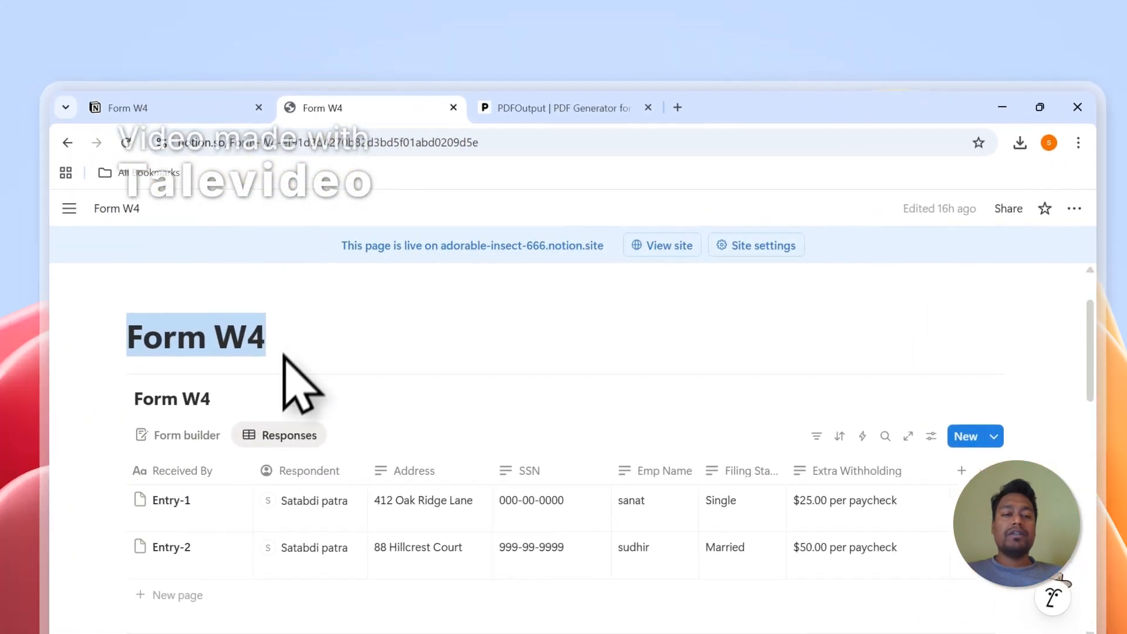
# - Switch to PDFOutput and select Form W4 as the Notion database in Step 1
pyautogui.click(631, 108)
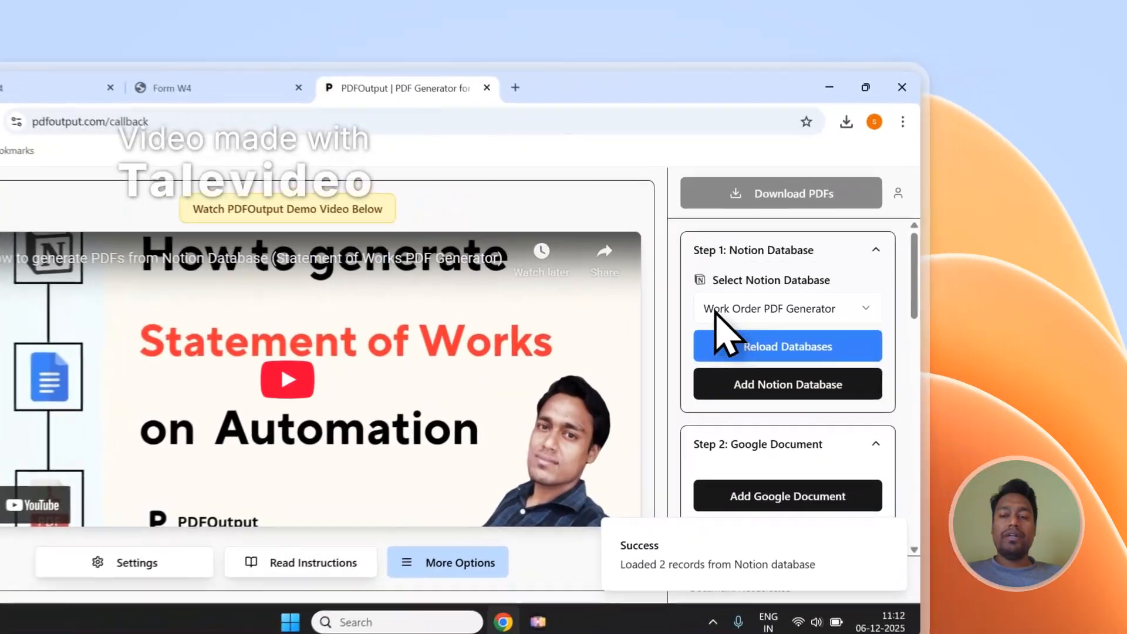
pyautogui.click(824, 278)
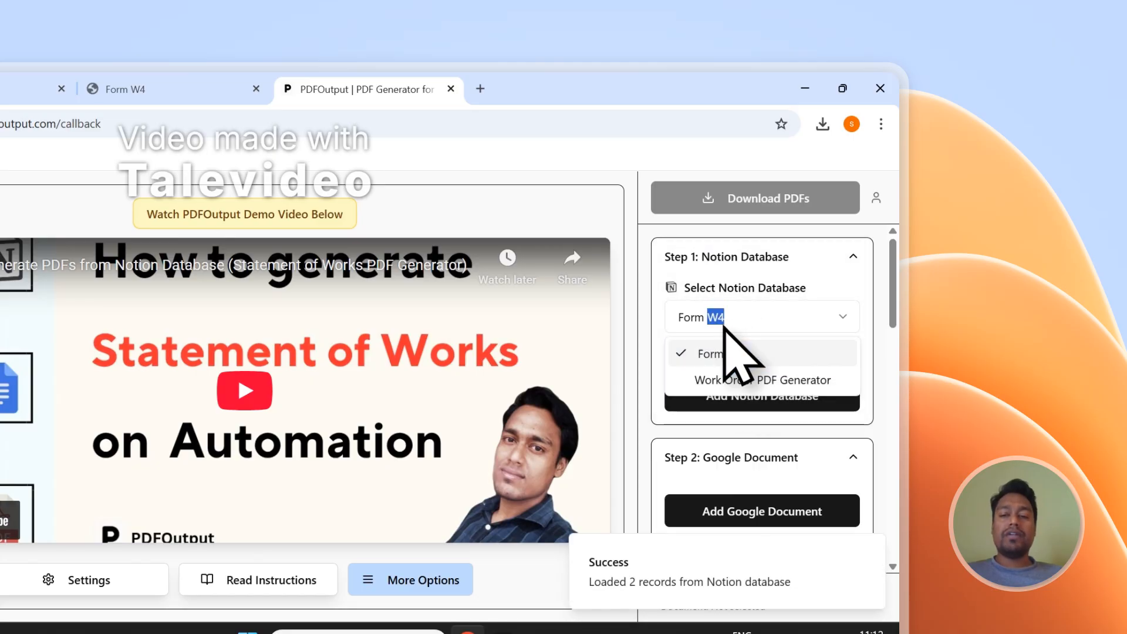
pyautogui.click(790, 260)
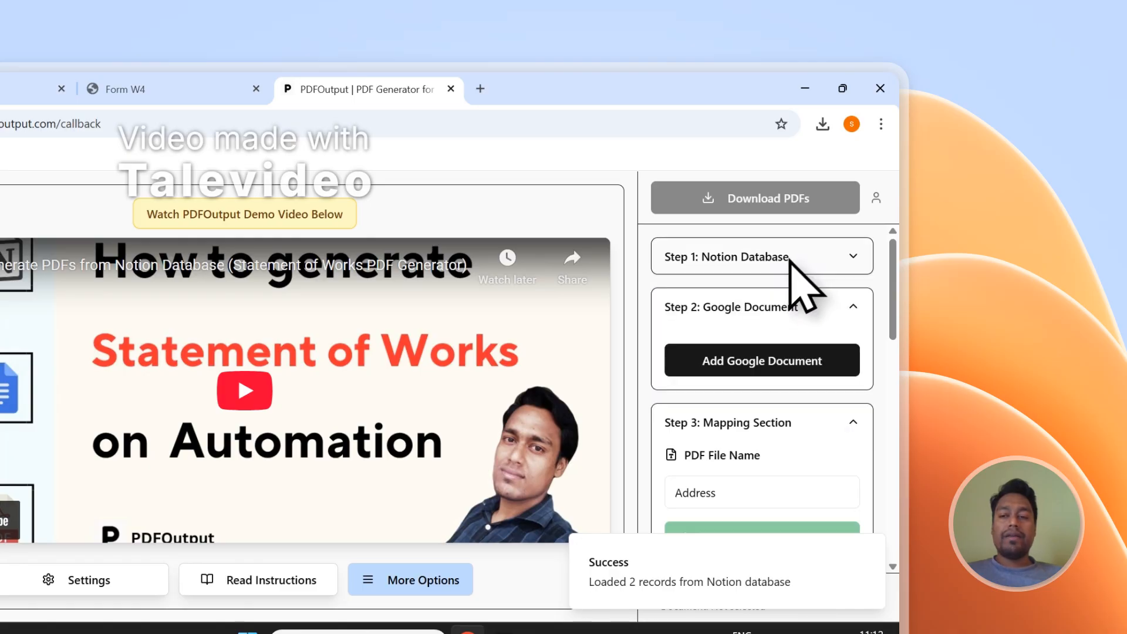
pyautogui.click(846, 269)
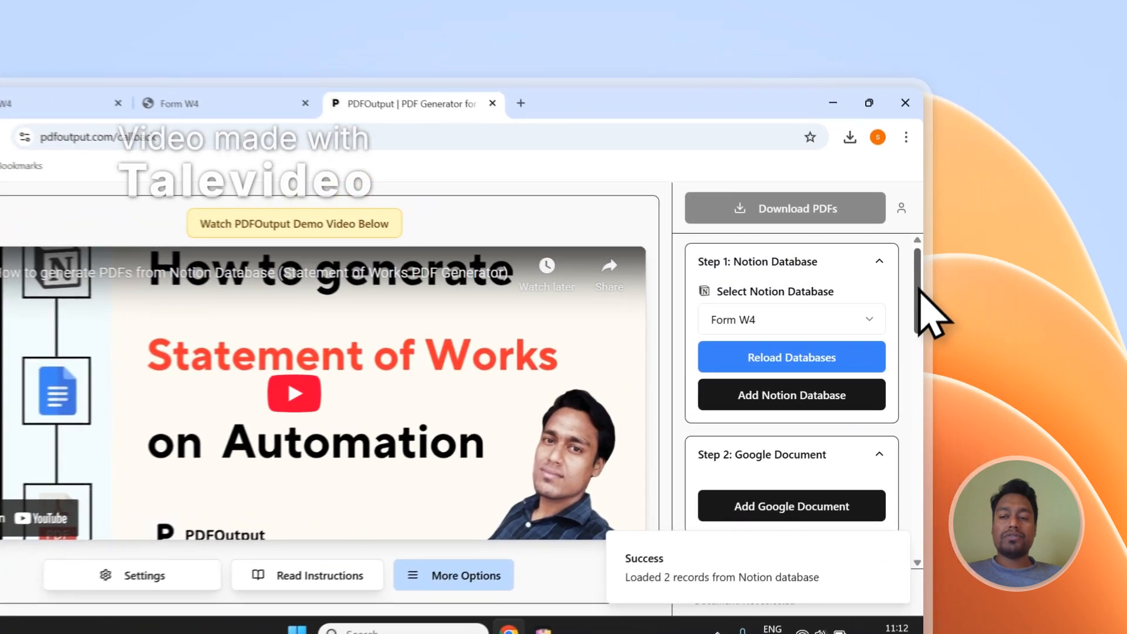
# - Compare the database properties listed in PDFOutput with the columns of the Form W4 responses table in Notion
pyautogui.scroll(-10, 995, 305)
pyautogui.moveTo(901, 388); pyautogui.dragTo(884, 491)
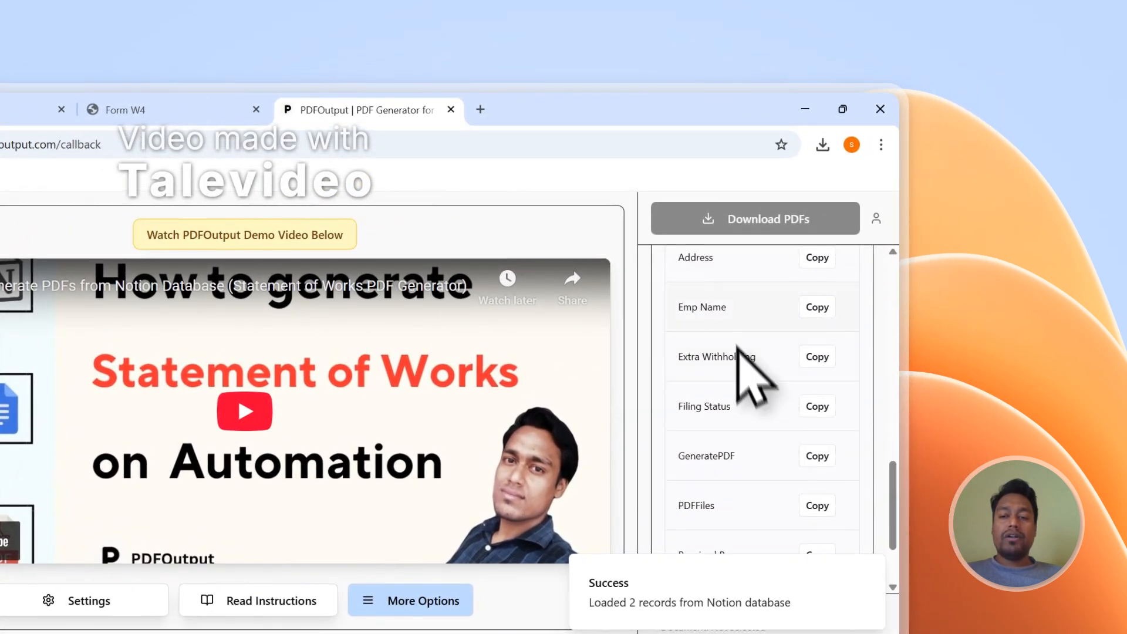
pyautogui.scroll(-4, 739, 339)
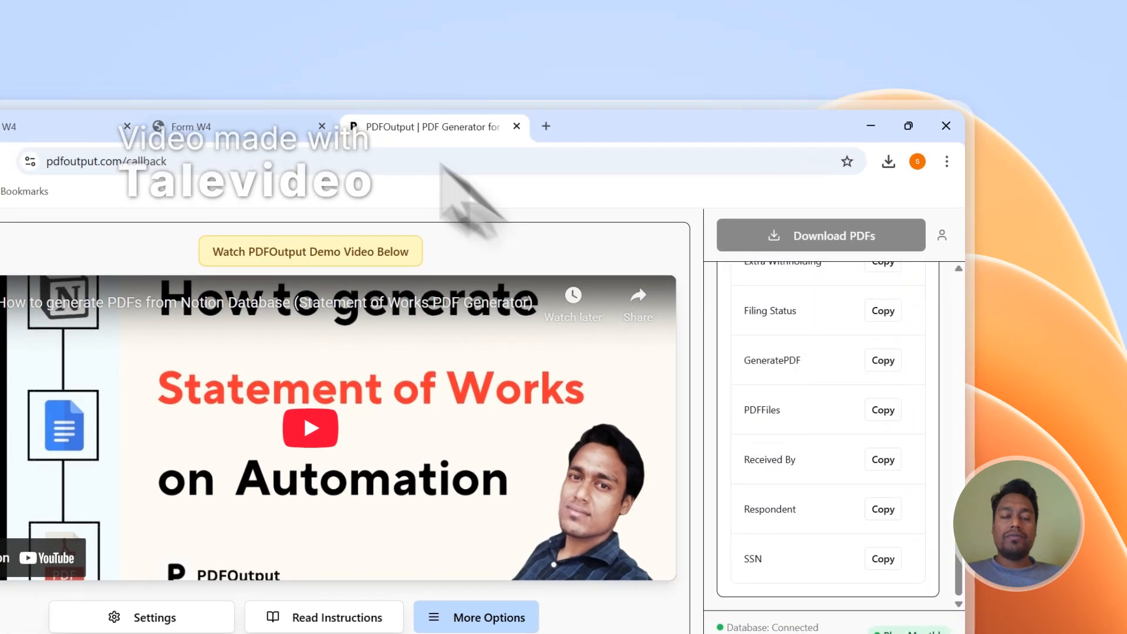
pyautogui.click(125, 110)
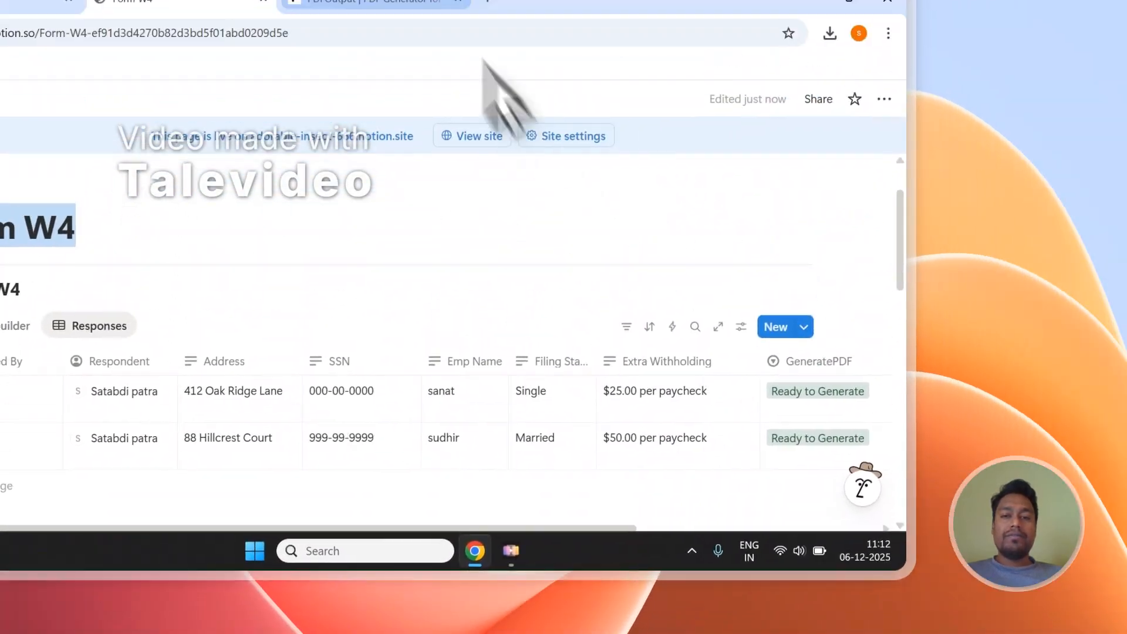
pyautogui.click(487, 138)
pyautogui.scroll(10, 846, 464)
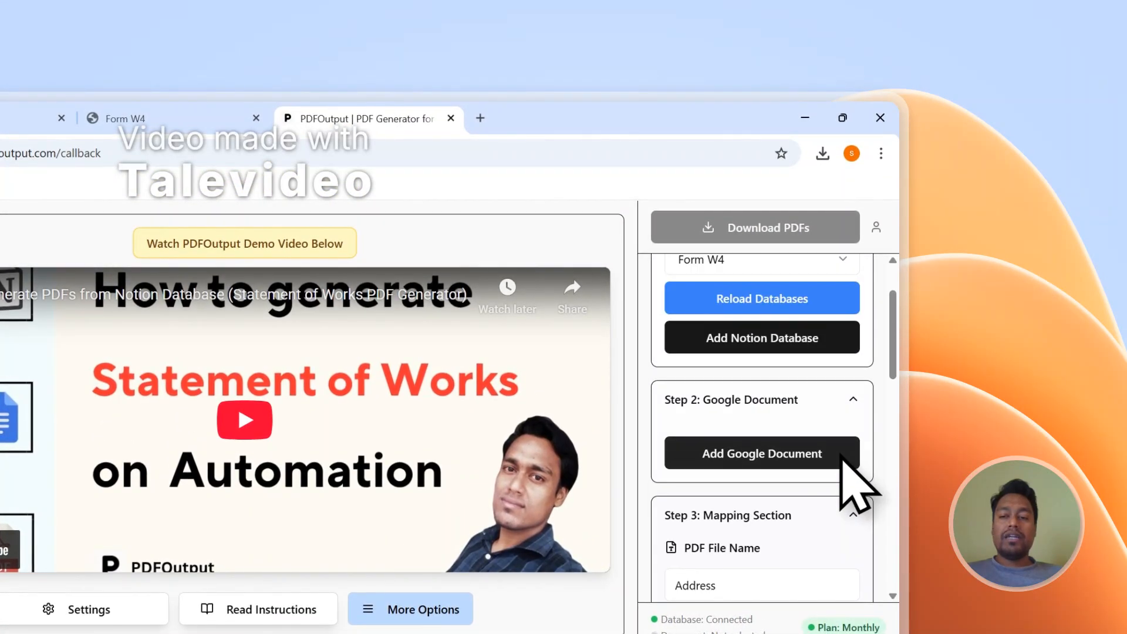
pyautogui.click(824, 466)
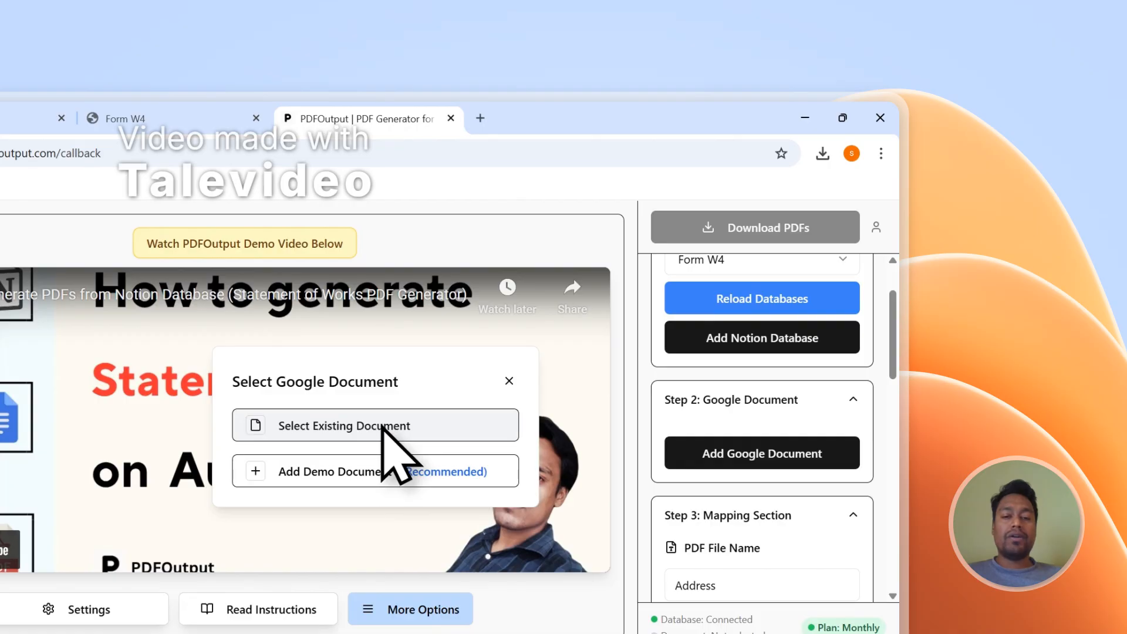
pyautogui.click(339, 433)
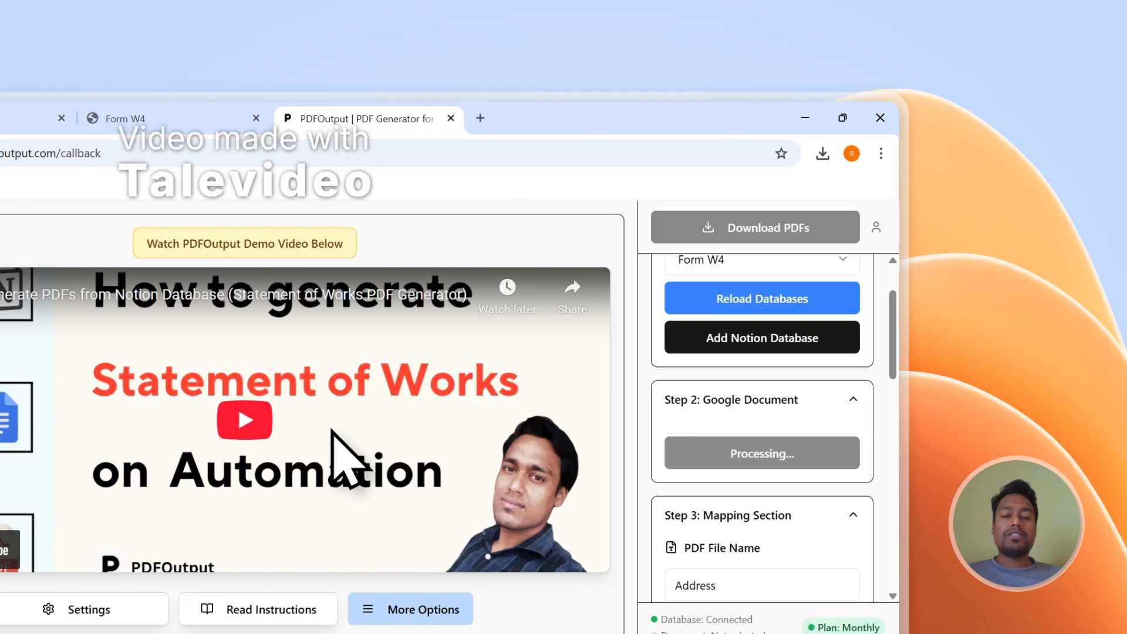
pyautogui.click(176, 294)
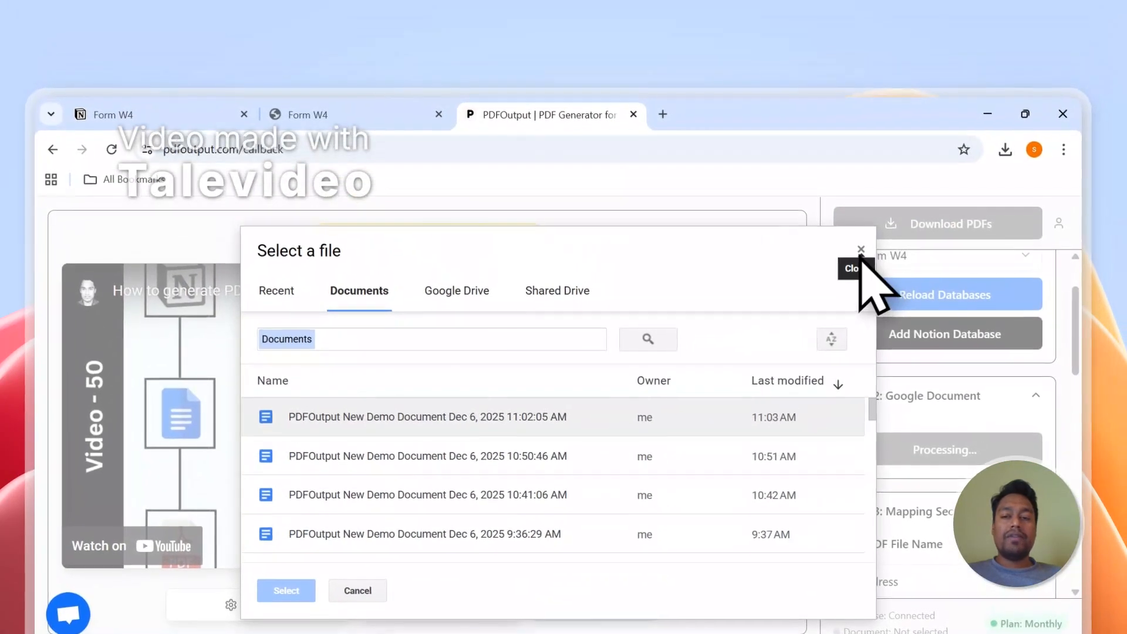
pyautogui.click(862, 250)
# - Add a demo document as the Google Docs template and delete the introductory paragraphs above its Placeholders heading
pyautogui.click(863, 451)
pyautogui.click(532, 472)
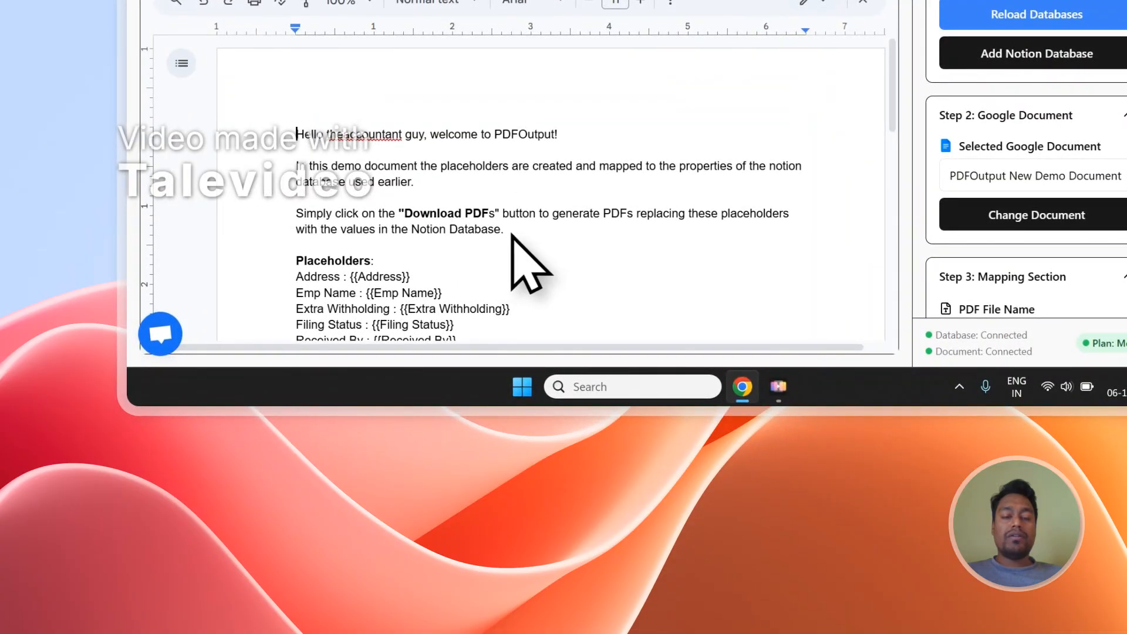
pyautogui.moveTo(506, 230); pyautogui.dragTo(313, 144)
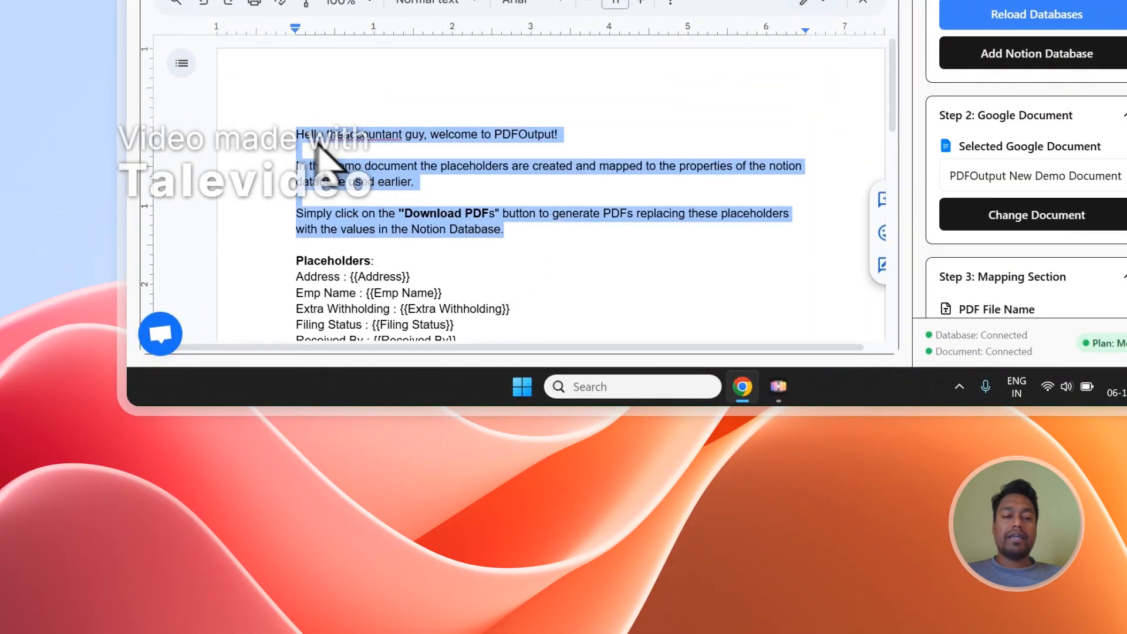
pyautogui.press('BackSpace')
pyautogui.press('BackSpace')
pyautogui.press('BackSpace')
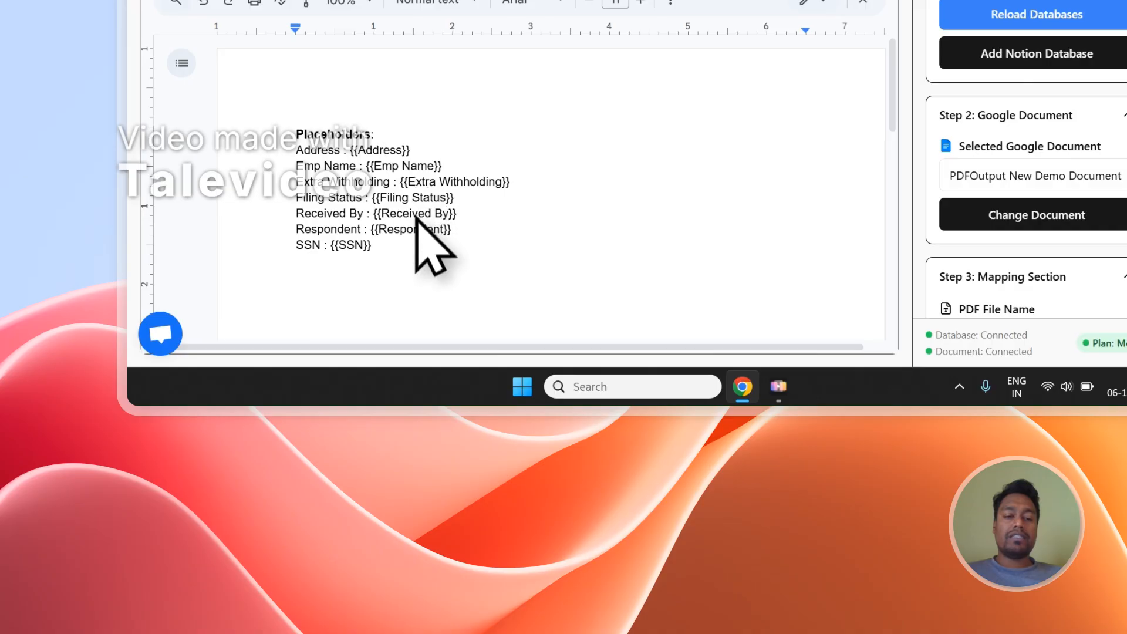
# - Check the template's placeholders, such as {{Address}}, against the column names of the Form W4 table in Notion
pyautogui.click(478, 76)
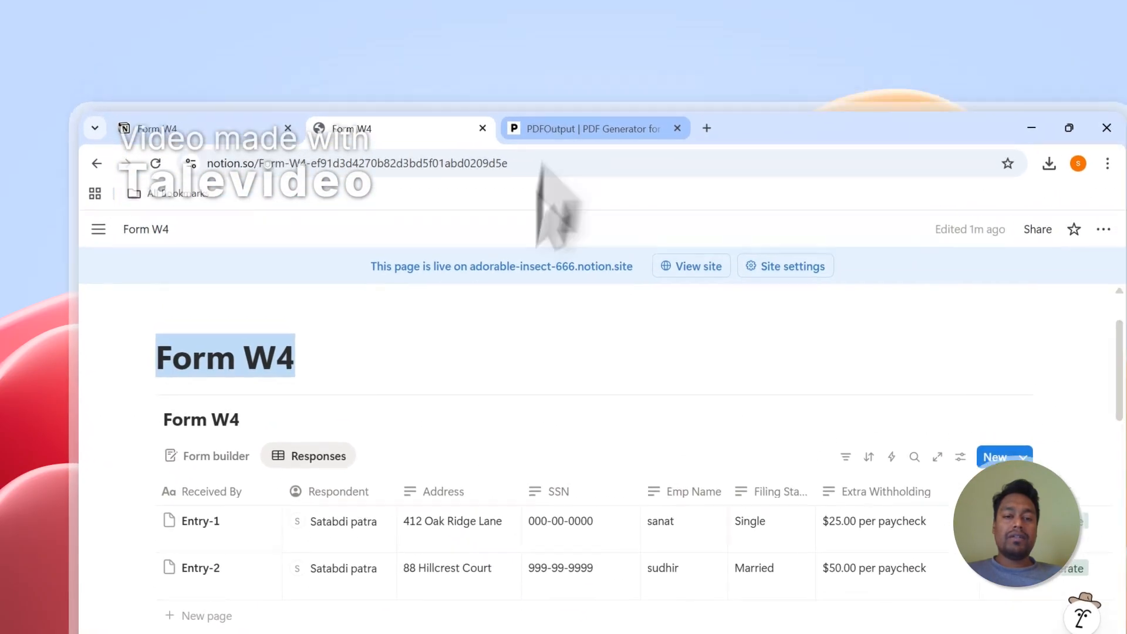
pyautogui.click(584, 128)
pyautogui.moveTo(360, 460); pyautogui.dragTo(327, 461)
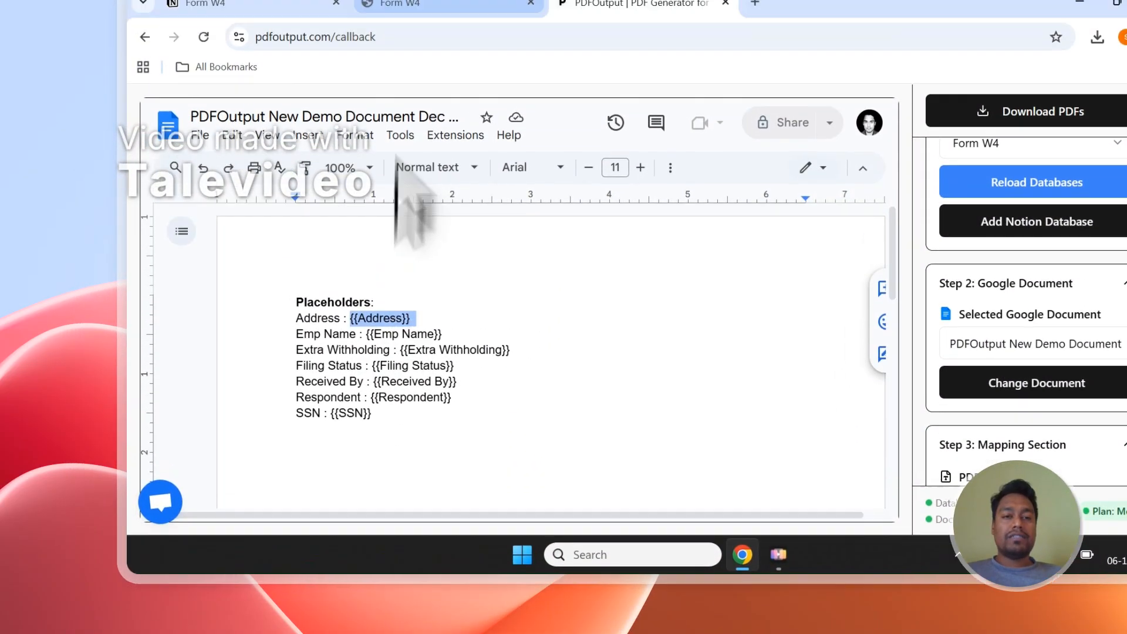
pyautogui.click(404, 133)
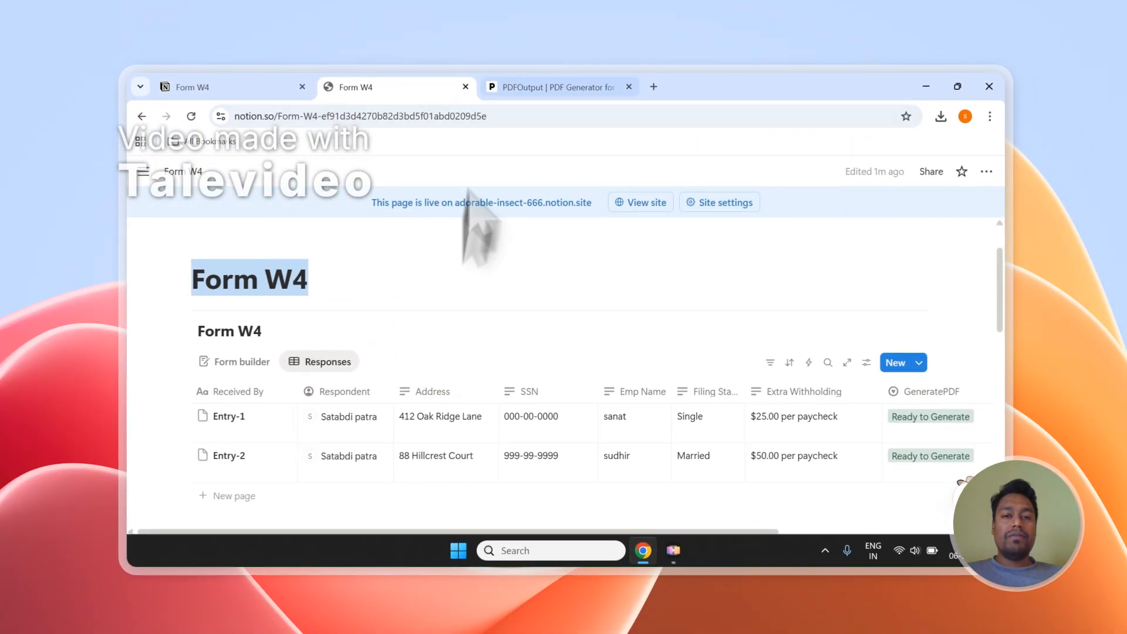
pyautogui.click(499, 86)
pyautogui.moveTo(415, 387); pyautogui.dragTo(402, 385)
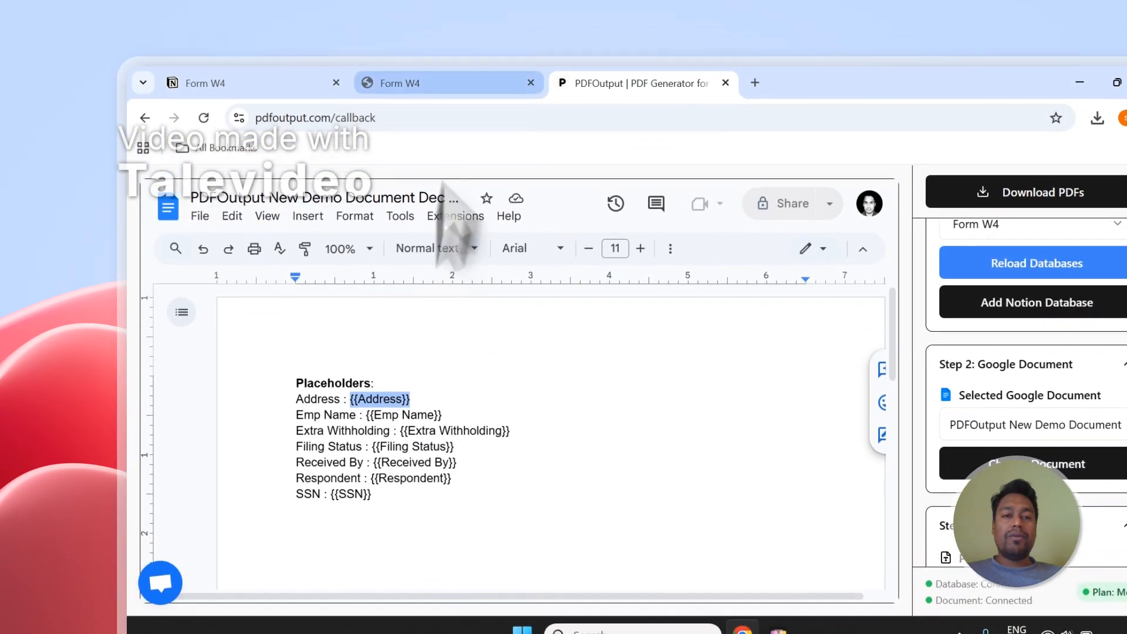
pyautogui.click(411, 62)
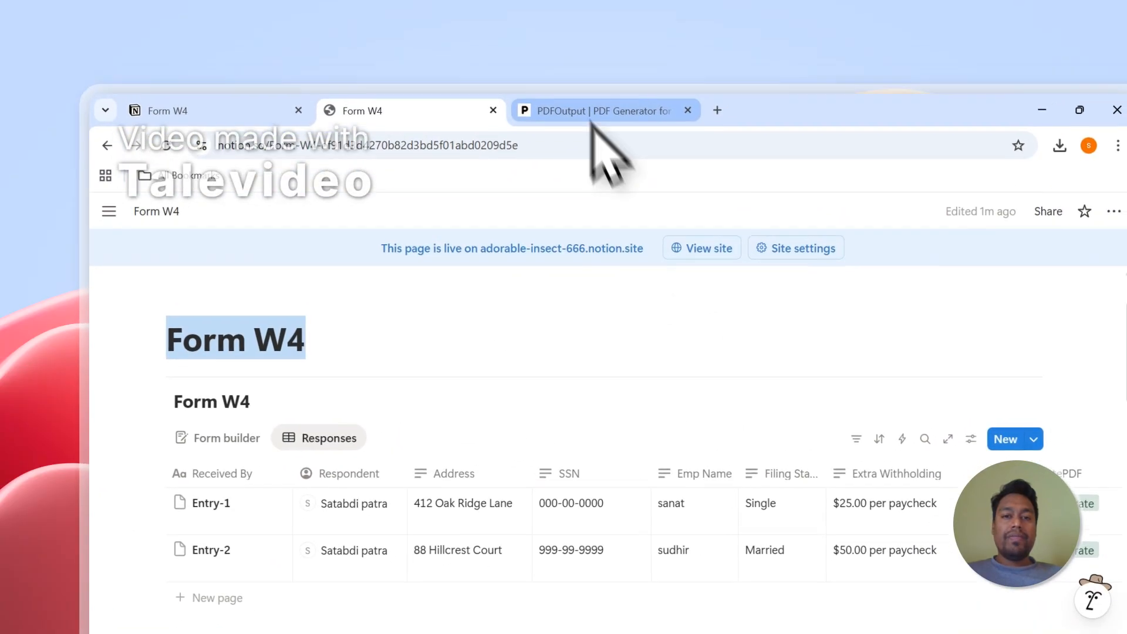
pyautogui.click(629, 69)
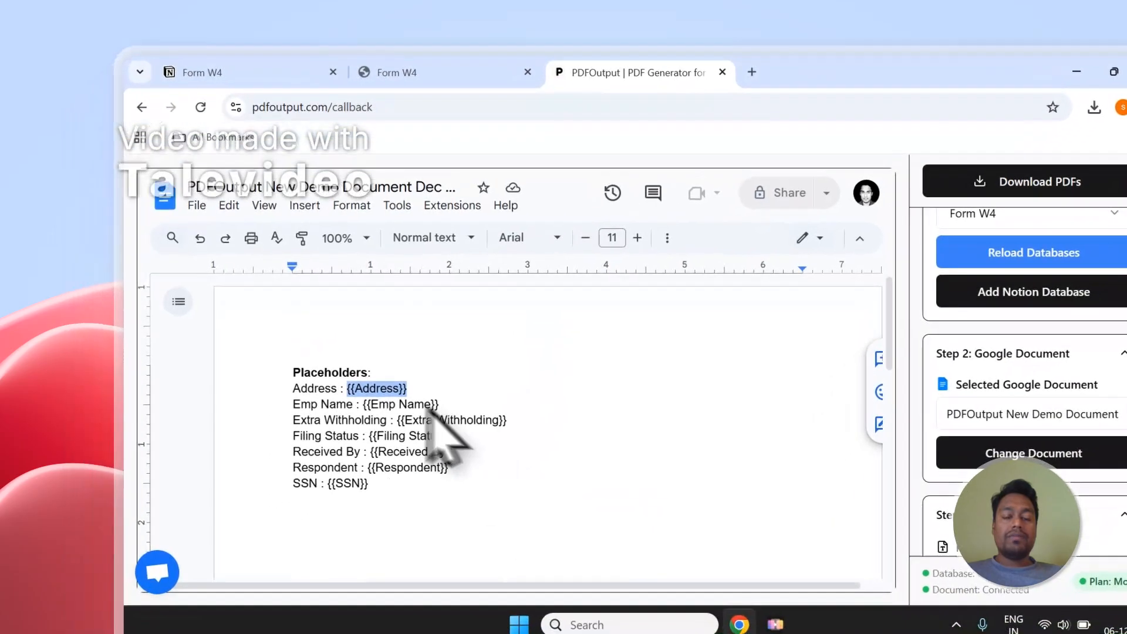
# - Copy the SSN property's placeholder and add the line "SSN No - {{SSN}}" below the placeholder list, separated by an empty line
pyautogui.scroll(-5, 1104, 446)
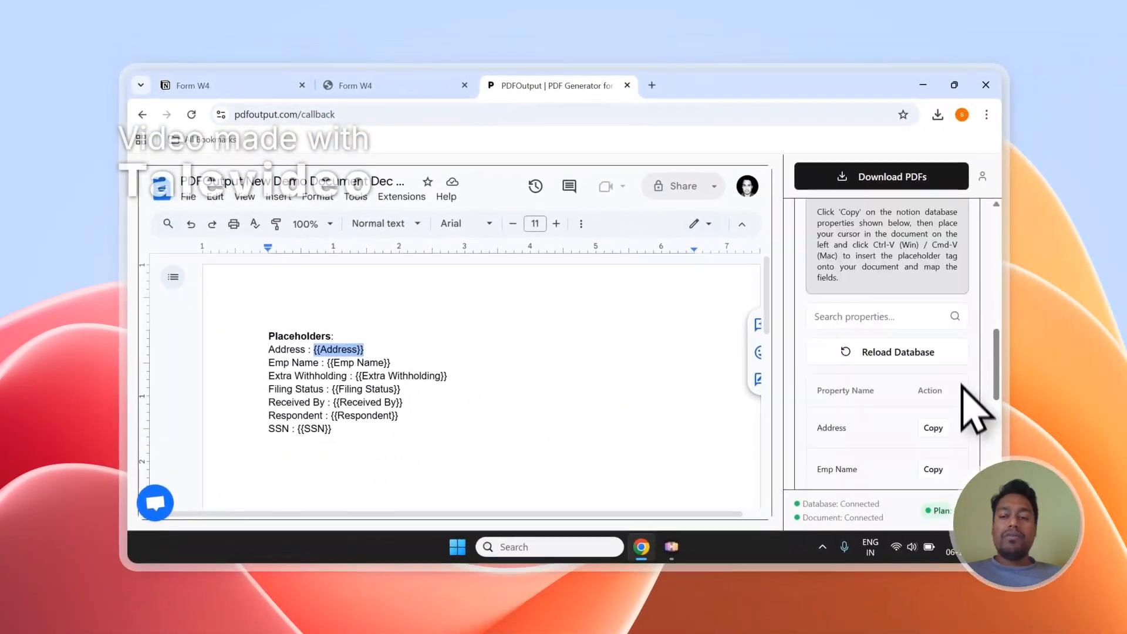
pyautogui.scroll(-3, 973, 403)
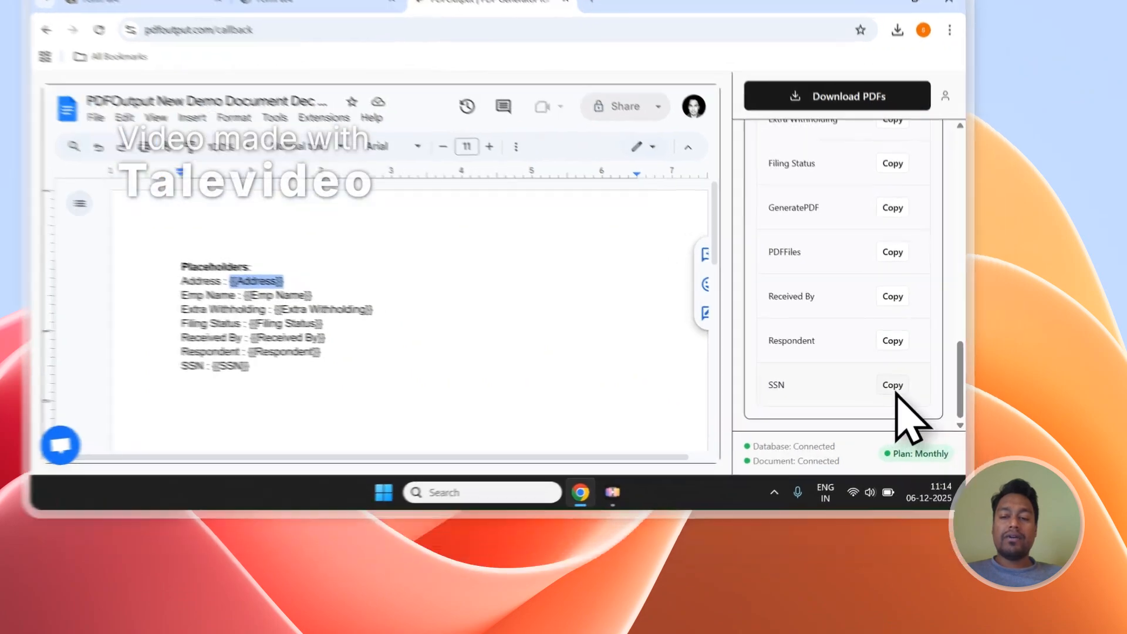
pyautogui.click(932, 446)
pyautogui.click(397, 443)
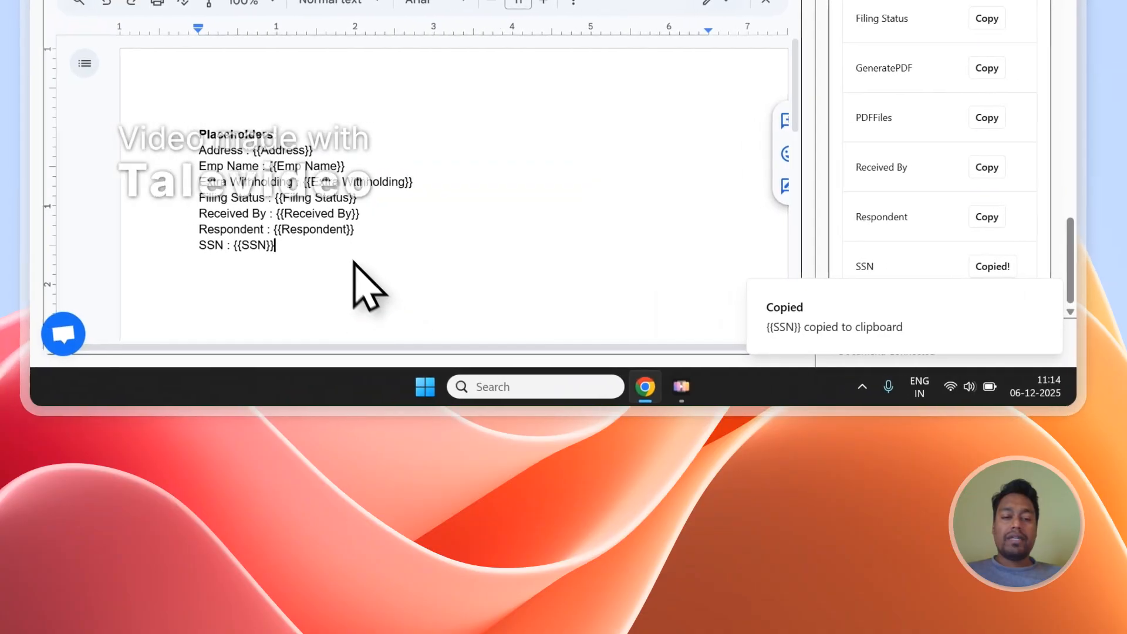
pyautogui.press('Return')
pyautogui.write('SS')
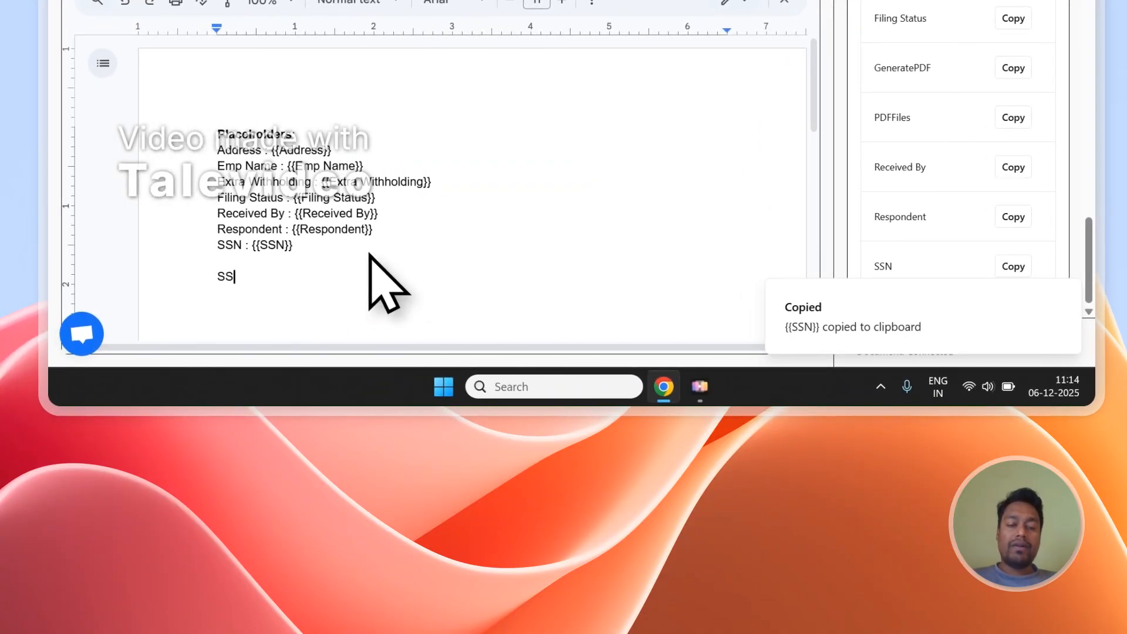
pyautogui.write('N No - {{SSN')
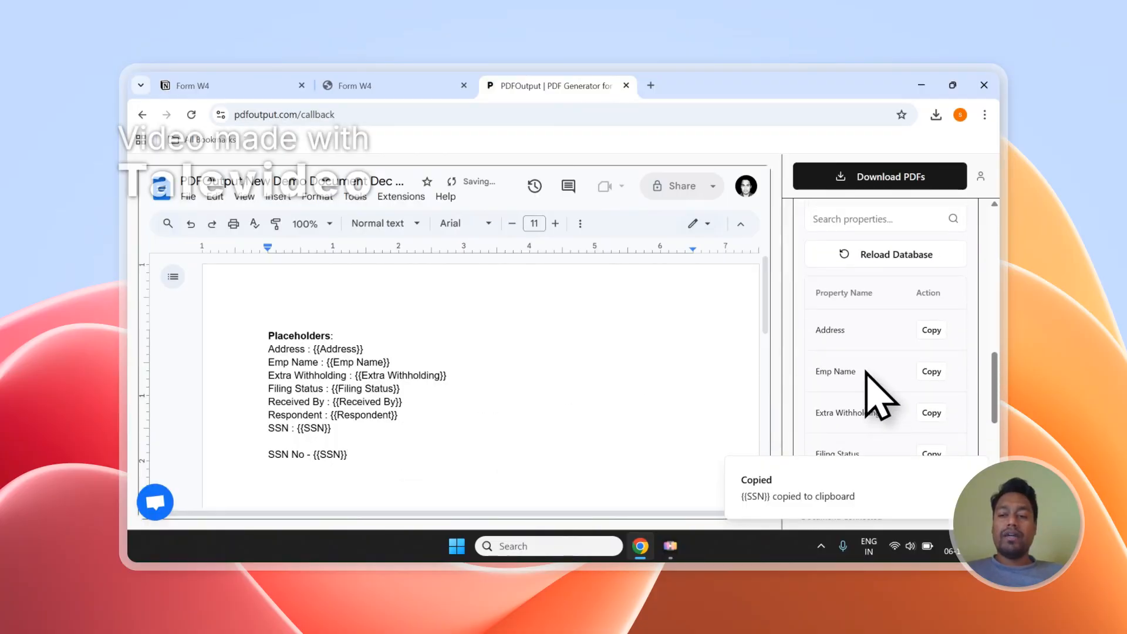
pyautogui.moveTo(871, 342); pyautogui.dragTo(833, 352)
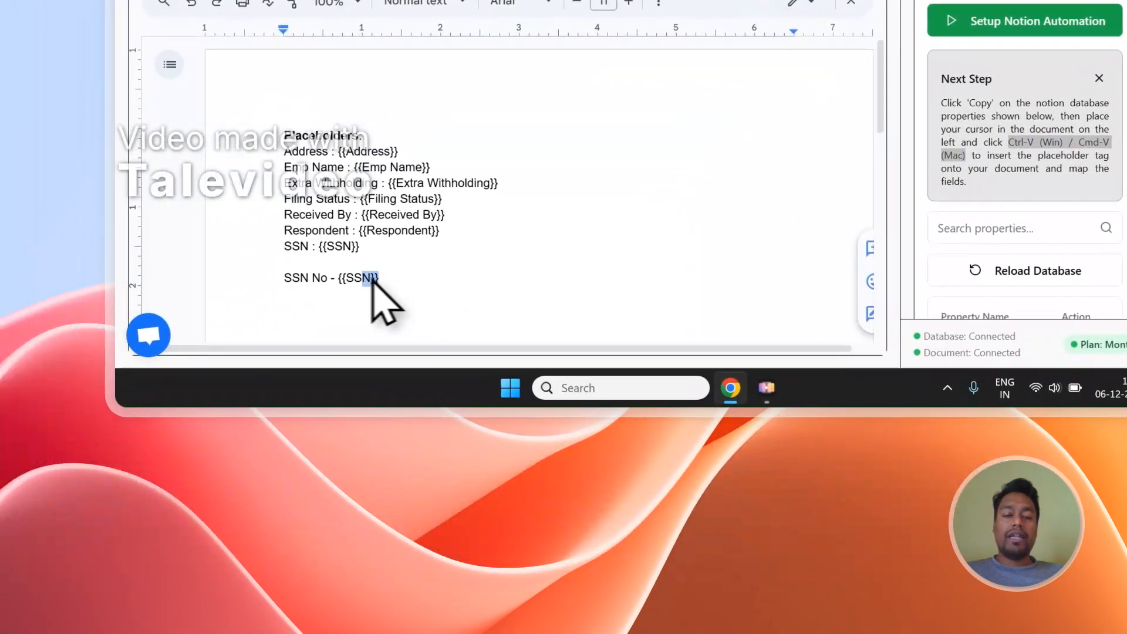
pyautogui.moveTo(182, 404); pyautogui.dragTo(146, 406)
# - Copy the Emp Name property's placeholder and add the line "Employee Name - {{Emp Name}}" beneath the SSN No line
pyautogui.scroll(-5, 1118, 277)
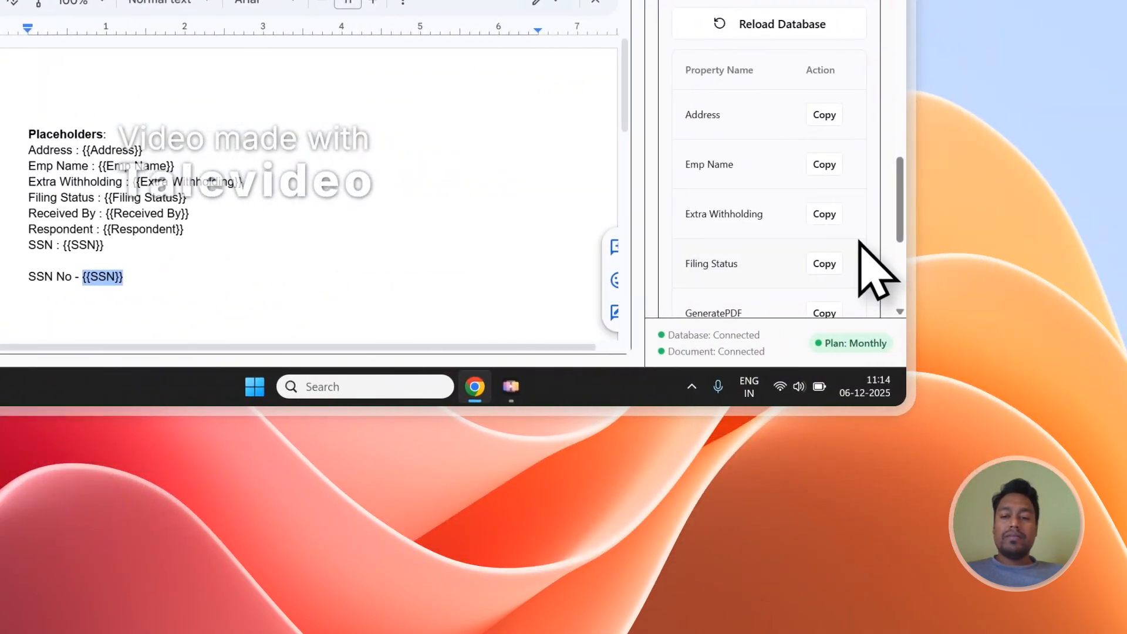
pyautogui.click(817, 167)
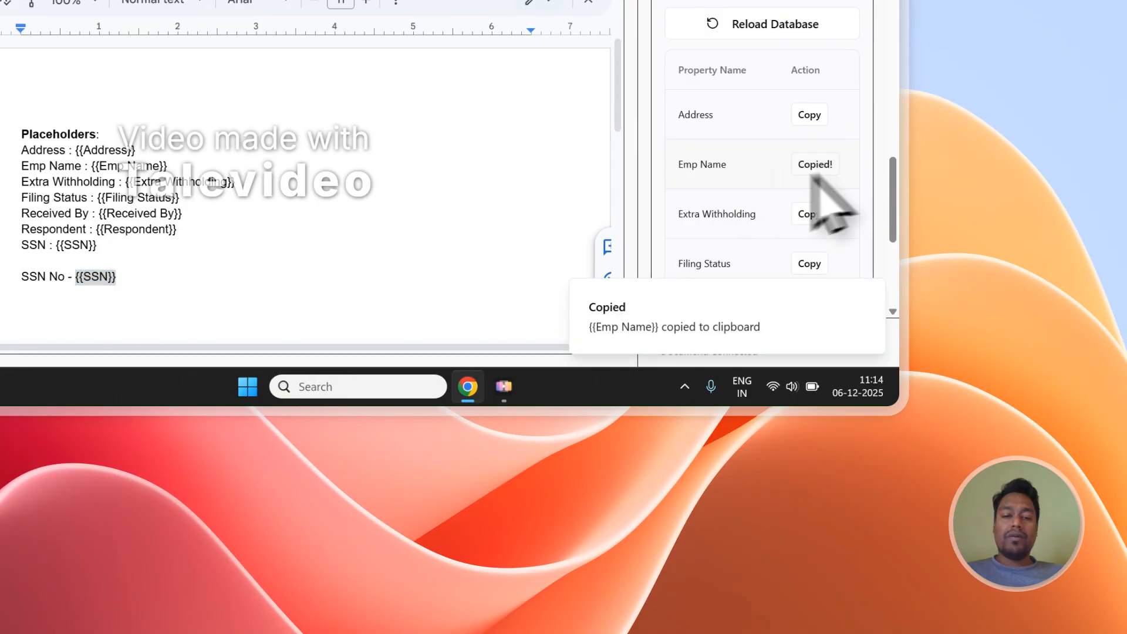
pyautogui.click(232, 289)
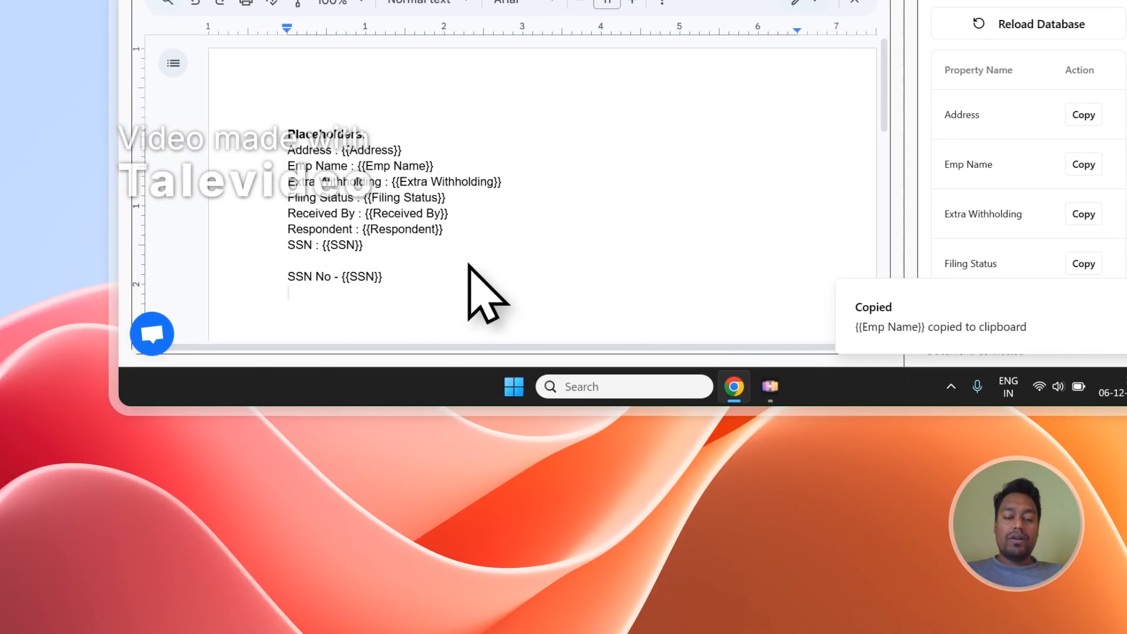
pyautogui.write('Employee Name - {{Emp Name')
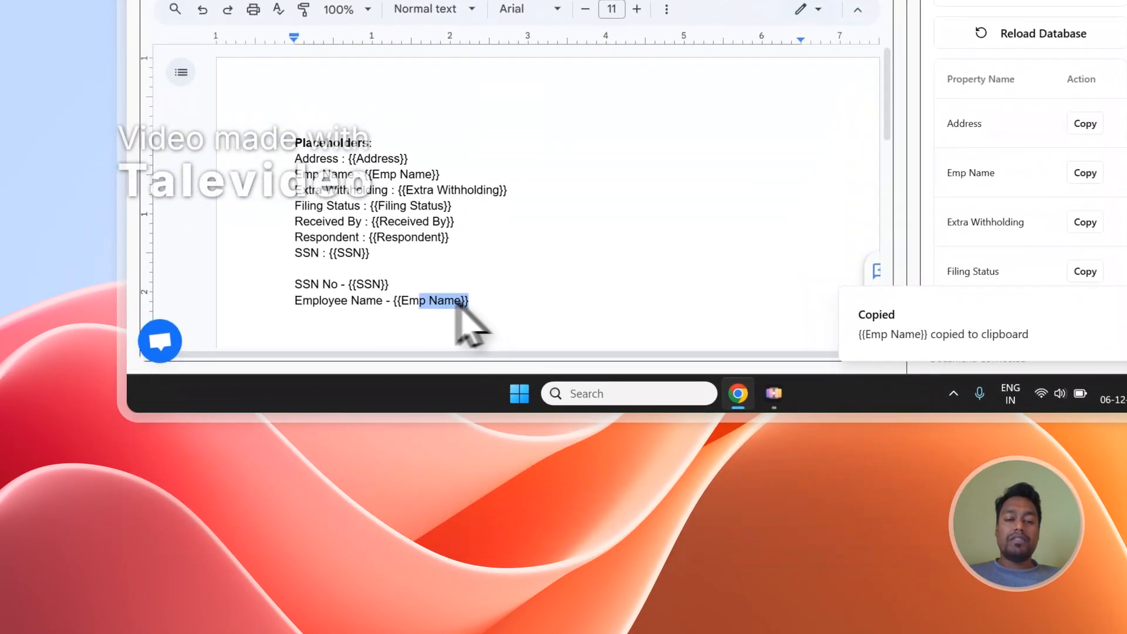
pyautogui.moveTo(415, 468); pyautogui.dragTo(351, 468)
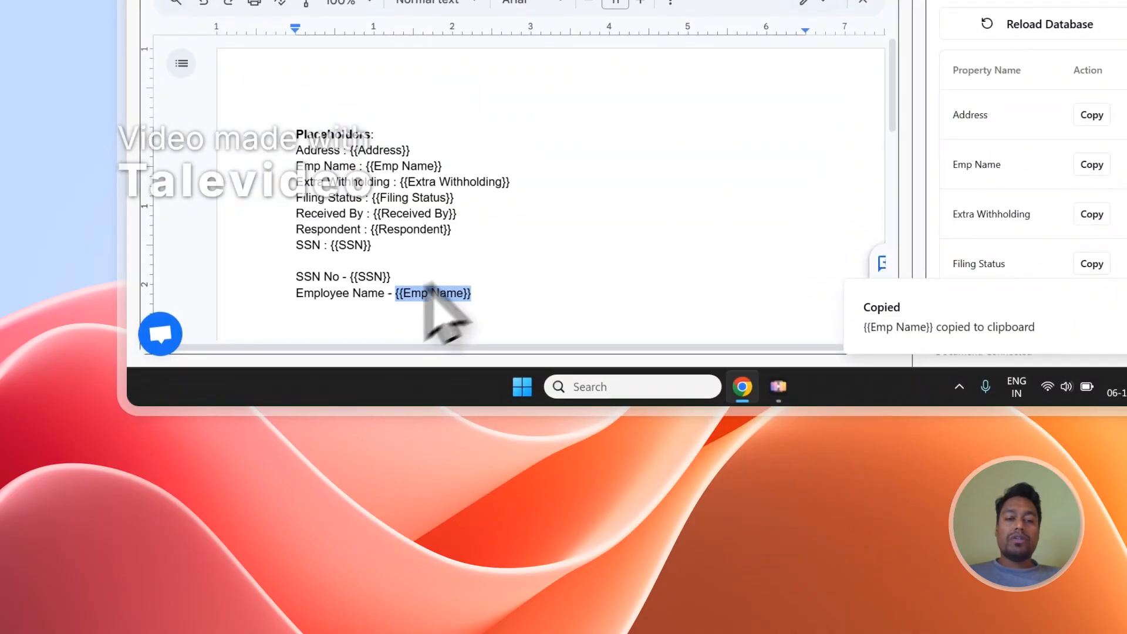
# - Check the Form W4 table's columns in Notion and set the PDF File Name mapping in PDFOutput to Emp Name
pyautogui.scroll(-5, 1057, 188)
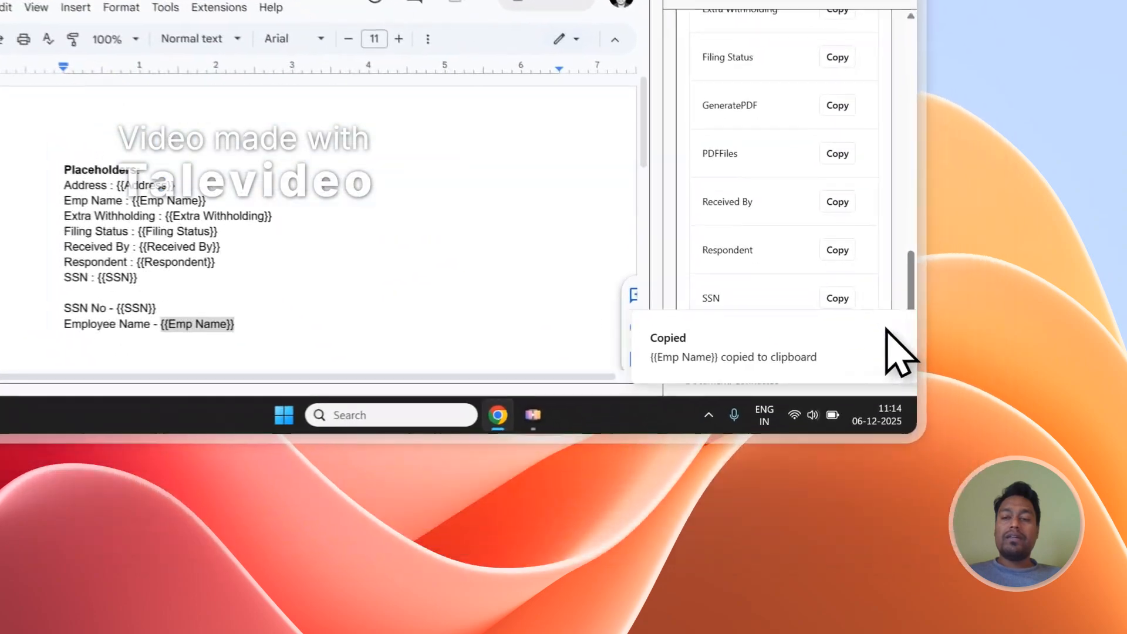
pyautogui.scroll(10, 963, 402)
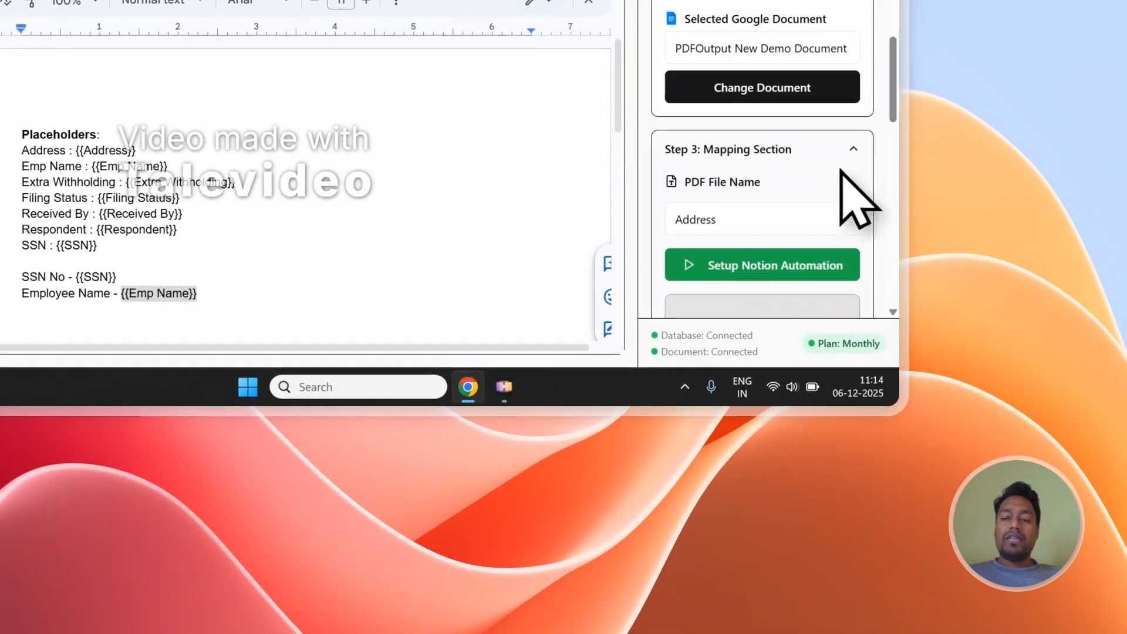
pyautogui.scroll(2, 764, 153)
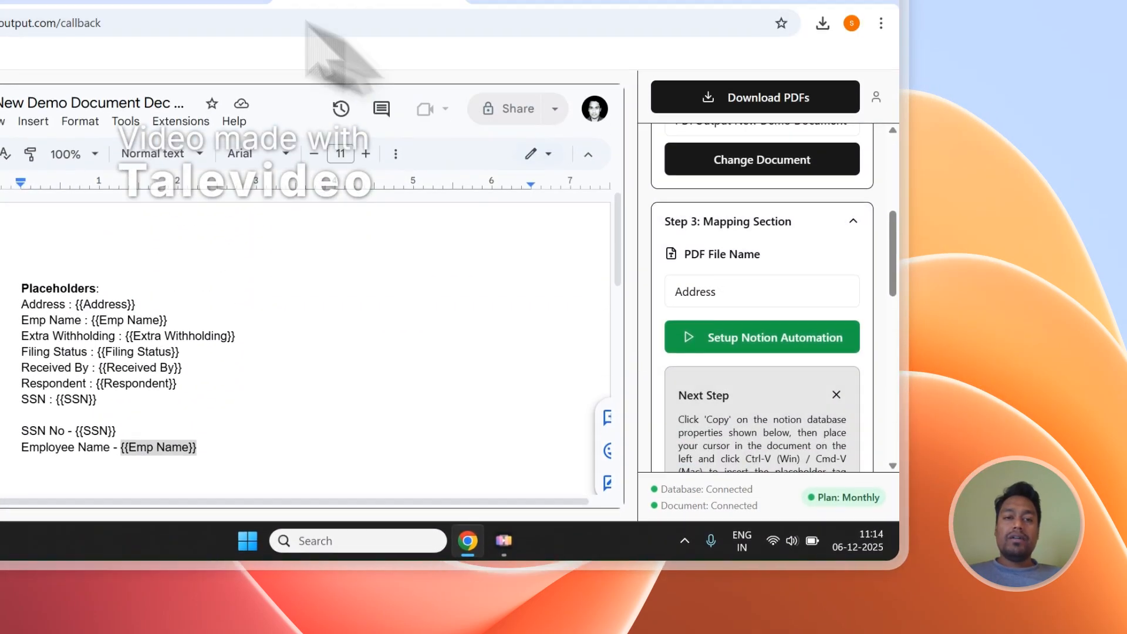
pyautogui.click(382, 121)
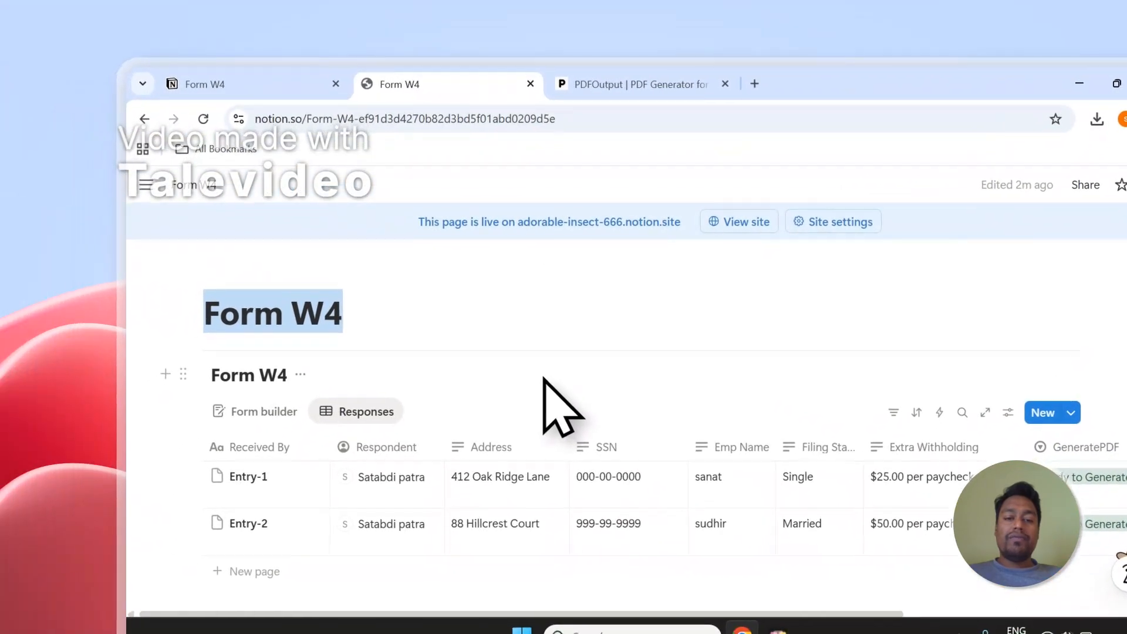
pyautogui.scroll(-2, 646, 411)
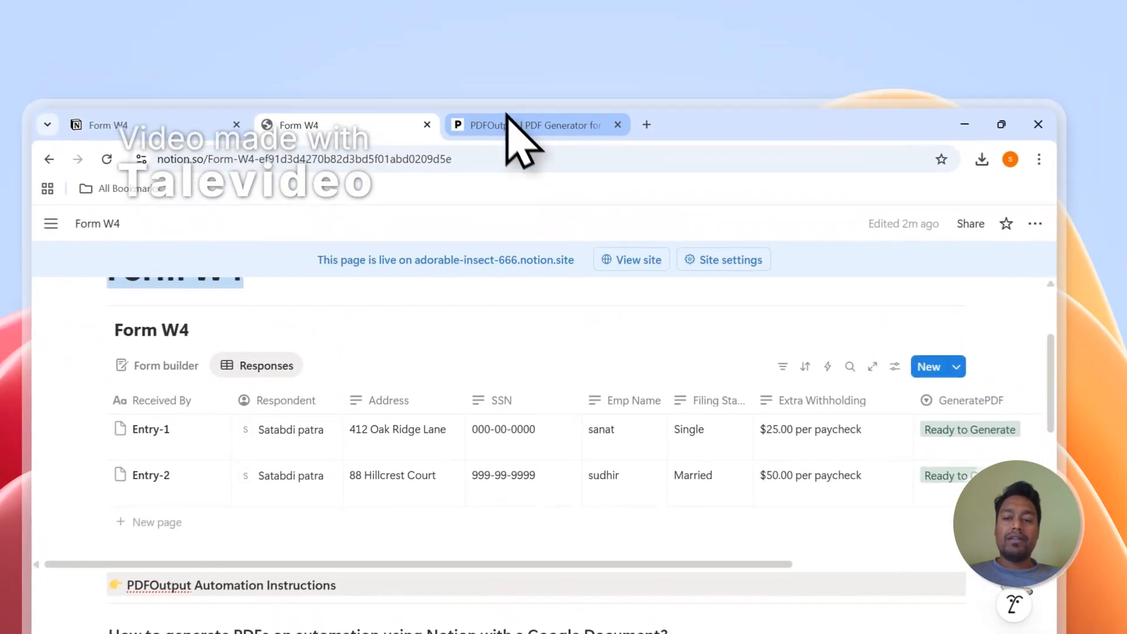
pyautogui.click(544, 86)
pyautogui.click(854, 339)
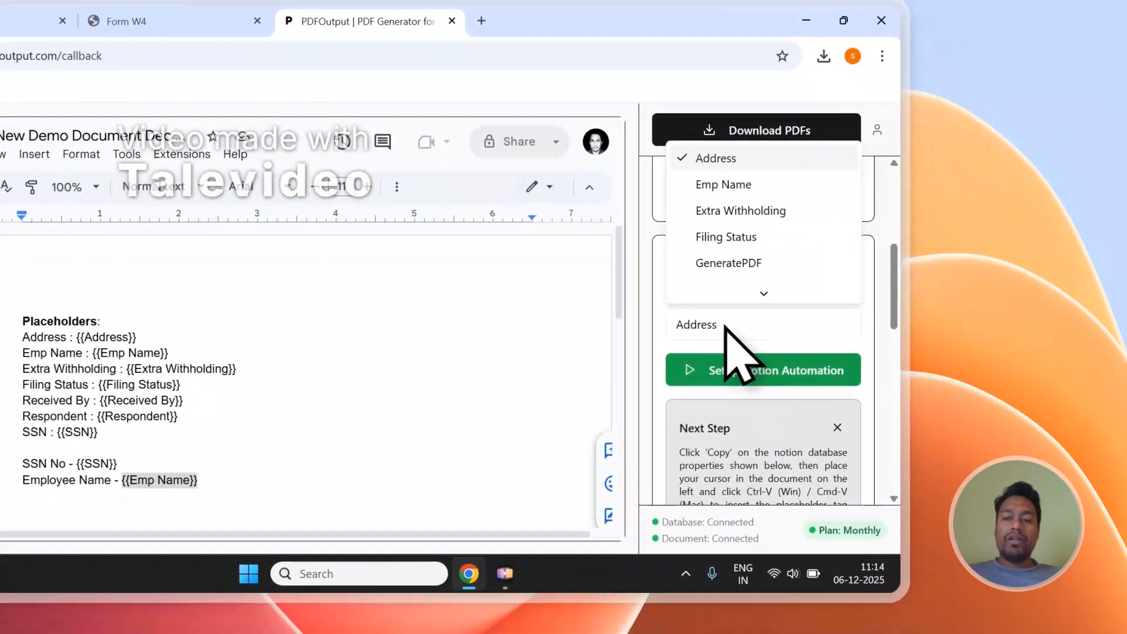
pyautogui.scroll(-2, 754, 235)
pyautogui.scroll(2, 752, 267)
pyautogui.click(723, 189)
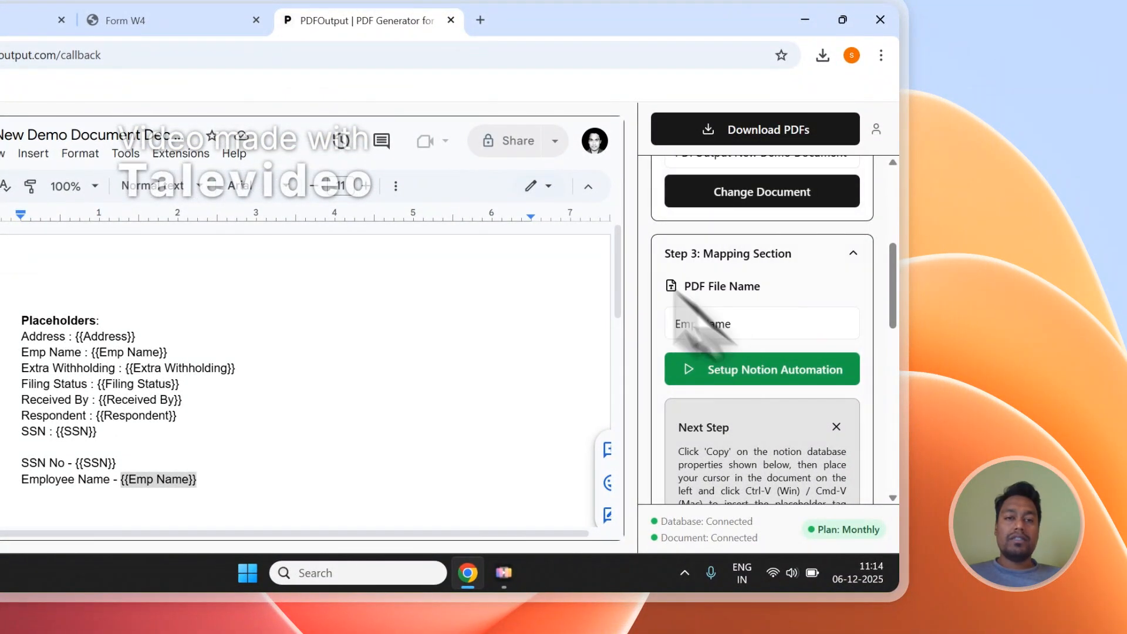
# - Check the GeneratePDF and PDFFiles columns of the Form W4 table and start generating the PDFs in PDFOutput
pyautogui.click(211, 20)
pyautogui.moveTo(493, 495); pyautogui.dragTo(737, 467)
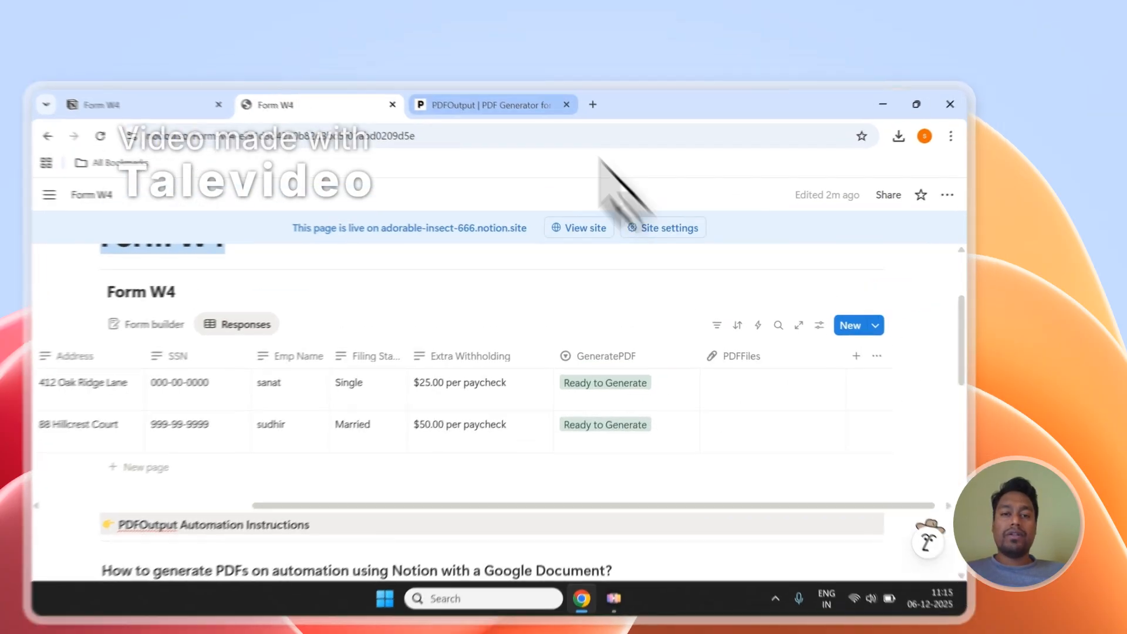
pyautogui.click(552, 85)
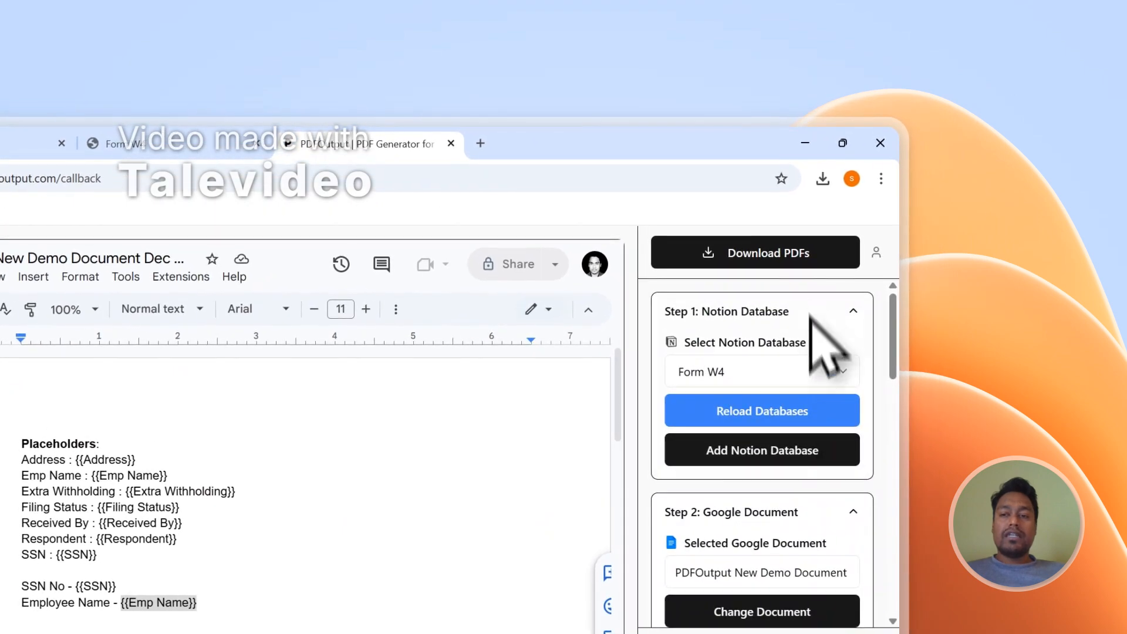
pyautogui.click(812, 253)
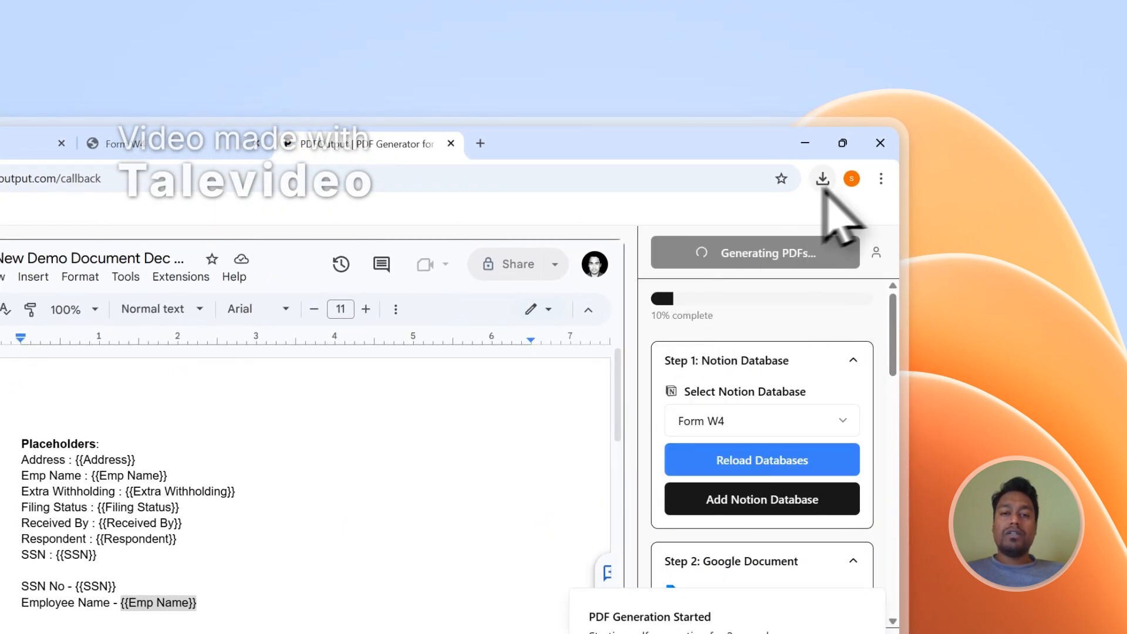
# - Open the PDF generated for Entry-2 from the Form W4 table's PDFFiles column and review its filled-in placeholder values
pyautogui.click(196, 147)
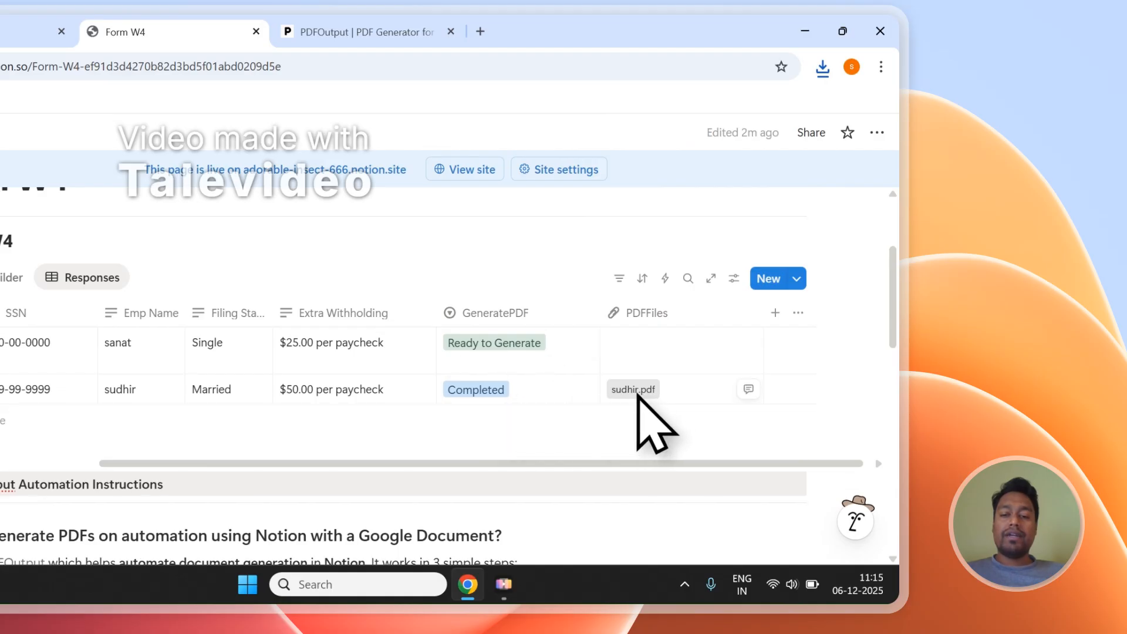
pyautogui.click(634, 391)
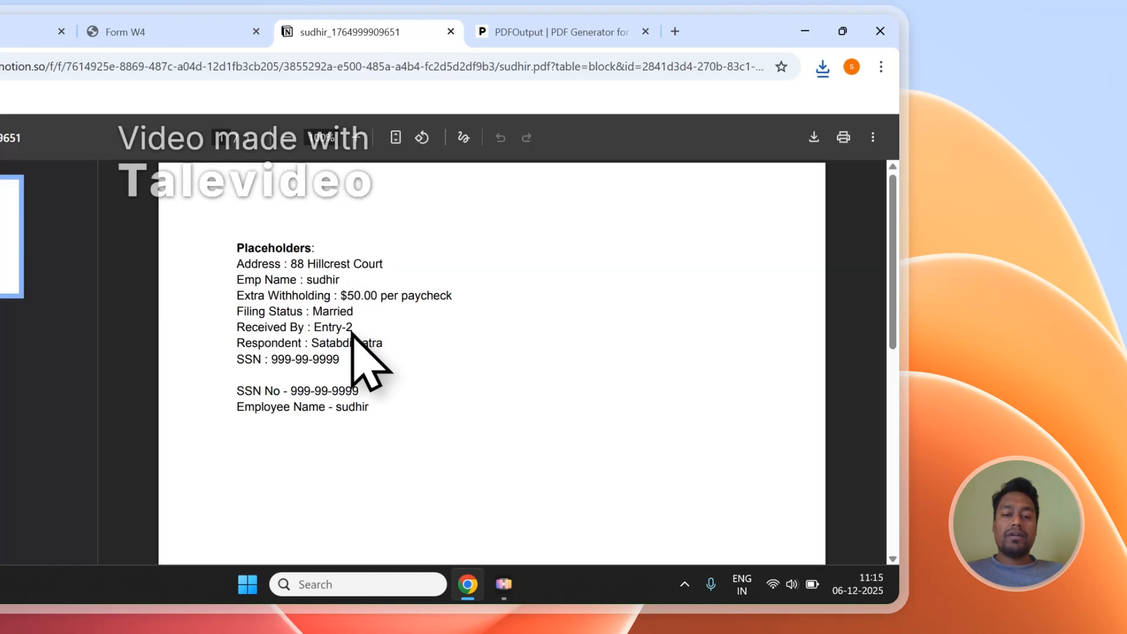
pyautogui.moveTo(324, 377); pyautogui.dragTo(276, 309)
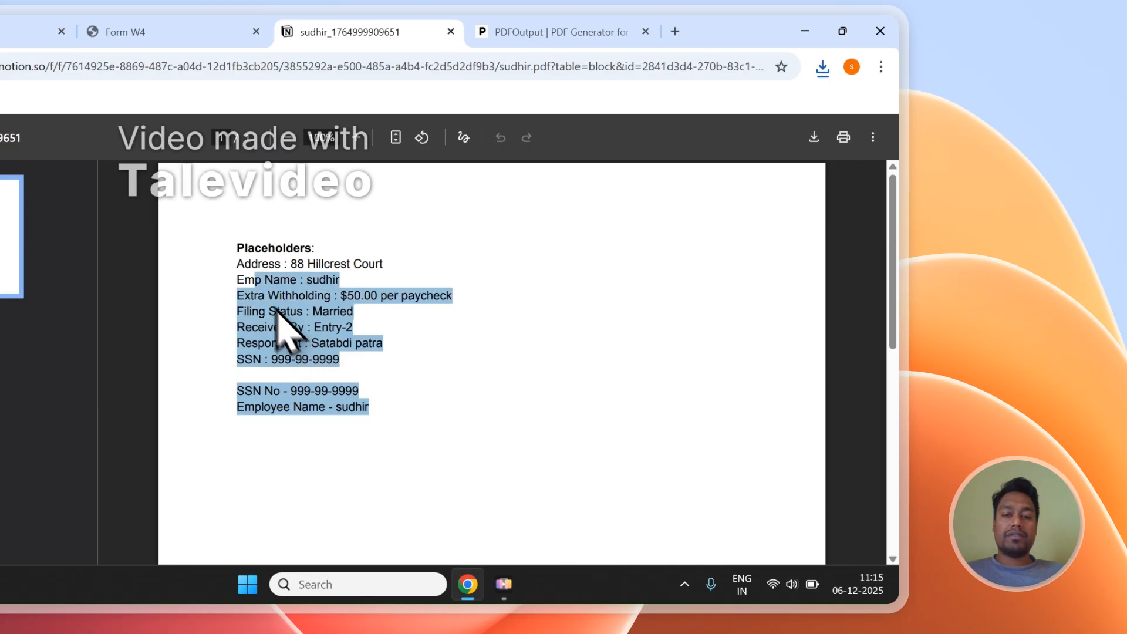
pyautogui.click(384, 387)
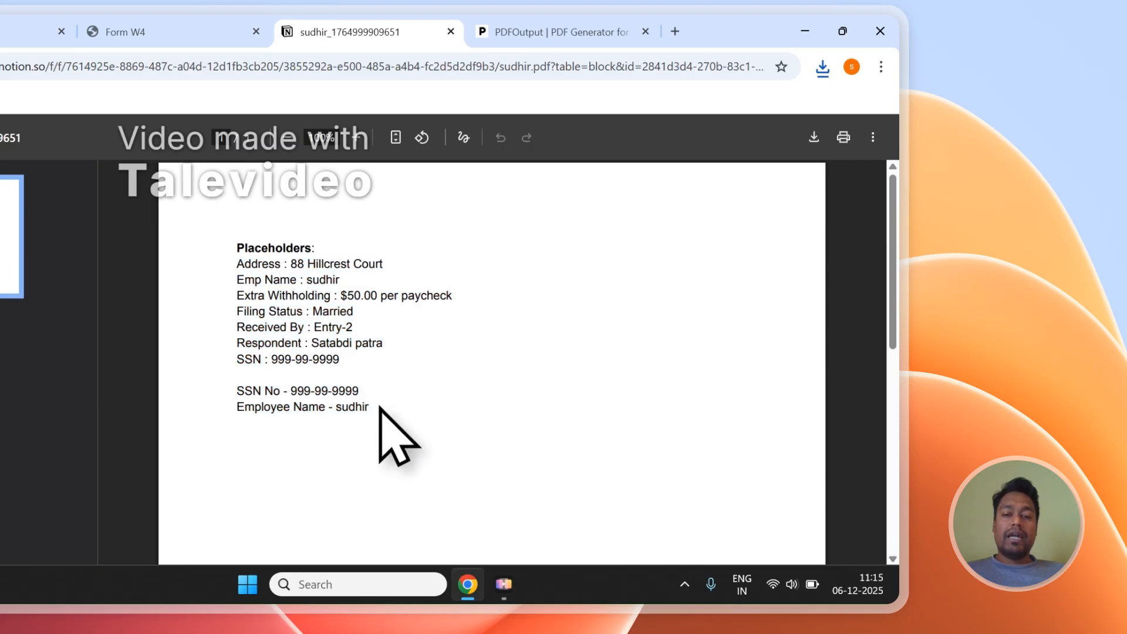
pyautogui.moveTo(381, 409); pyautogui.dragTo(244, 269)
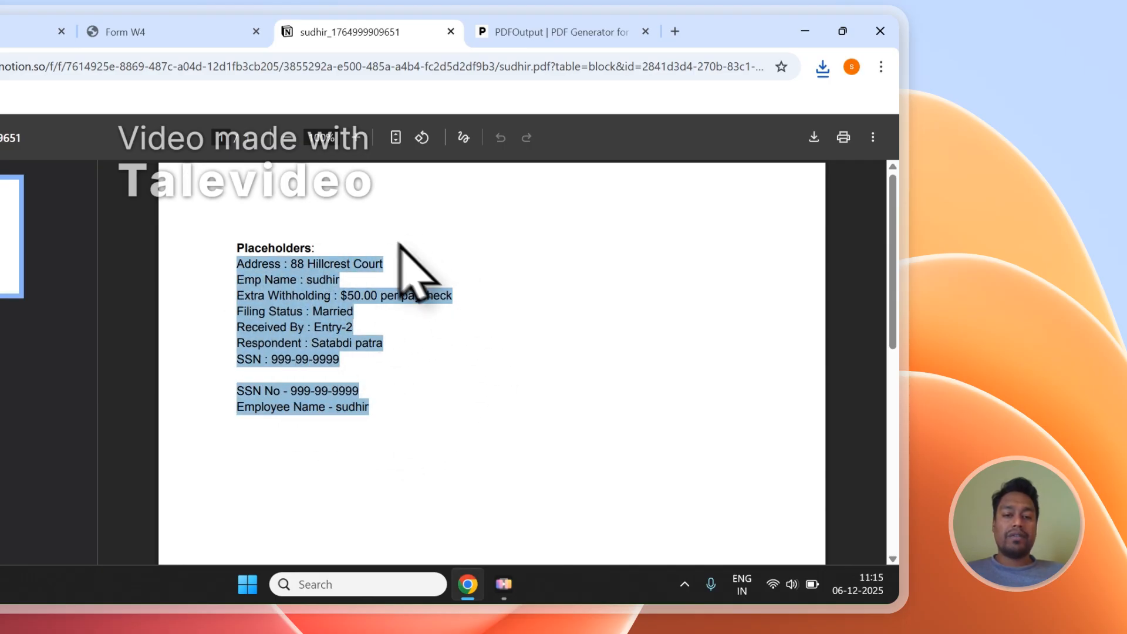
pyautogui.click(440, 272)
# - Open the PDF generated for Entry-1 from the Form W4 table in Notion and review its filled-in values
pyautogui.click(196, 32)
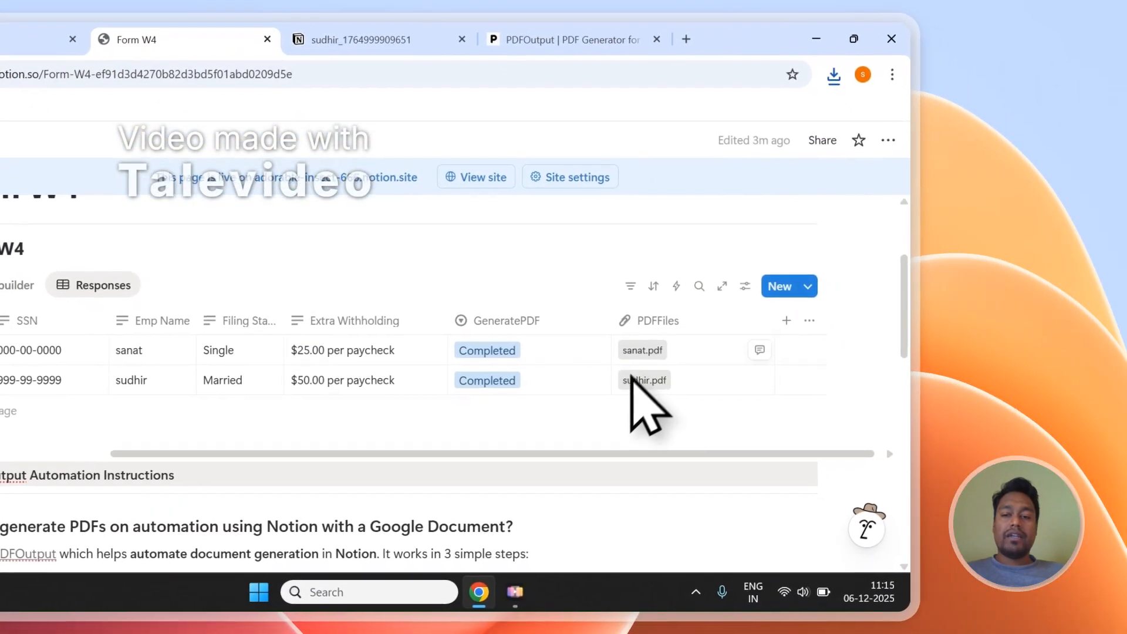
pyautogui.click(635, 380)
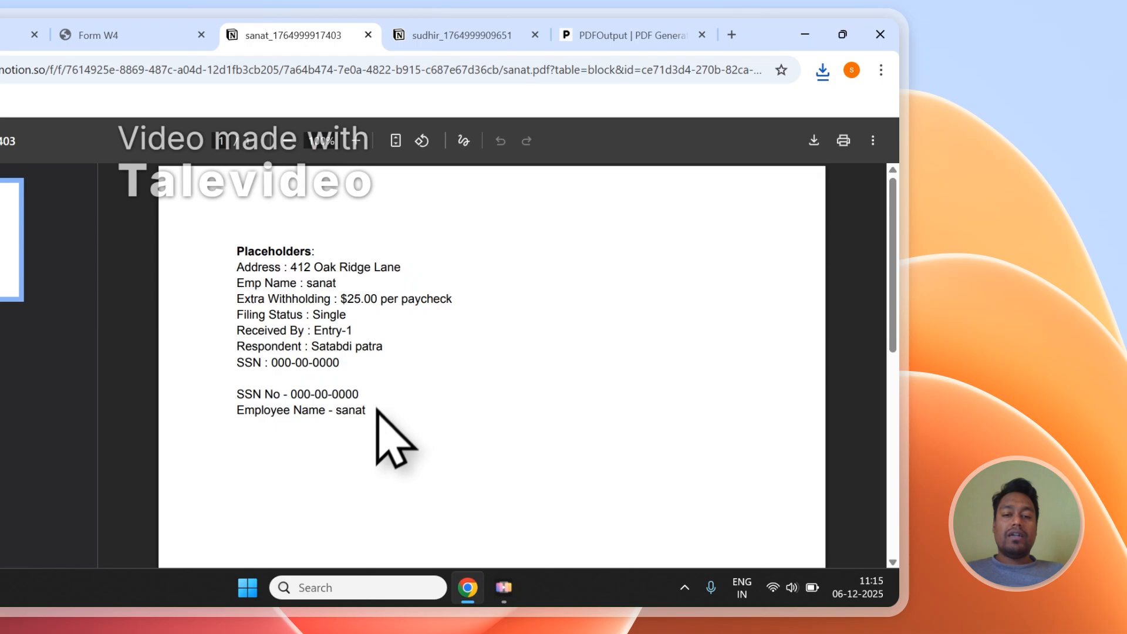
pyautogui.moveTo(377, 411); pyautogui.dragTo(236, 281)
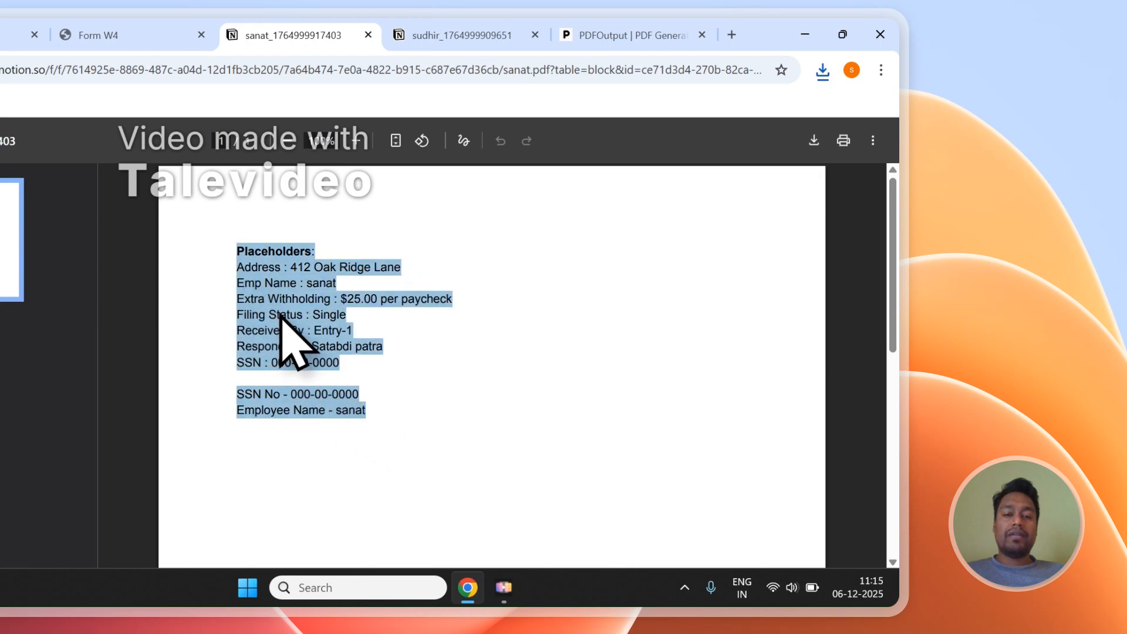
pyautogui.click(288, 340)
# - Compare the generated PDFs of Entry-2 and Entry-1, and close both files
pyautogui.click(462, 35)
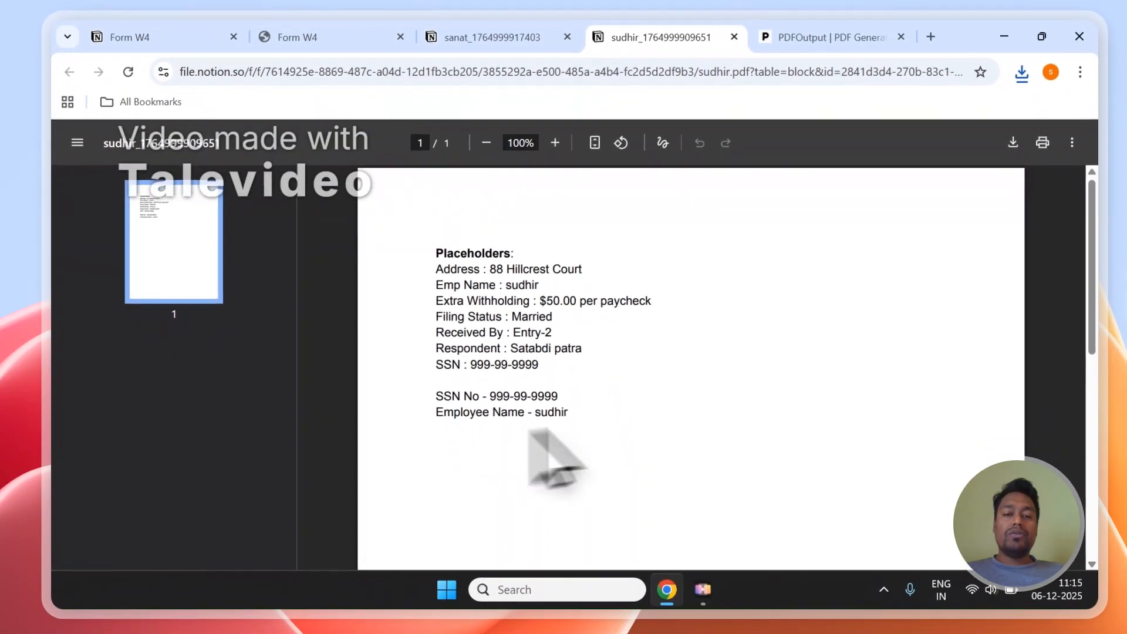
pyautogui.click(492, 37)
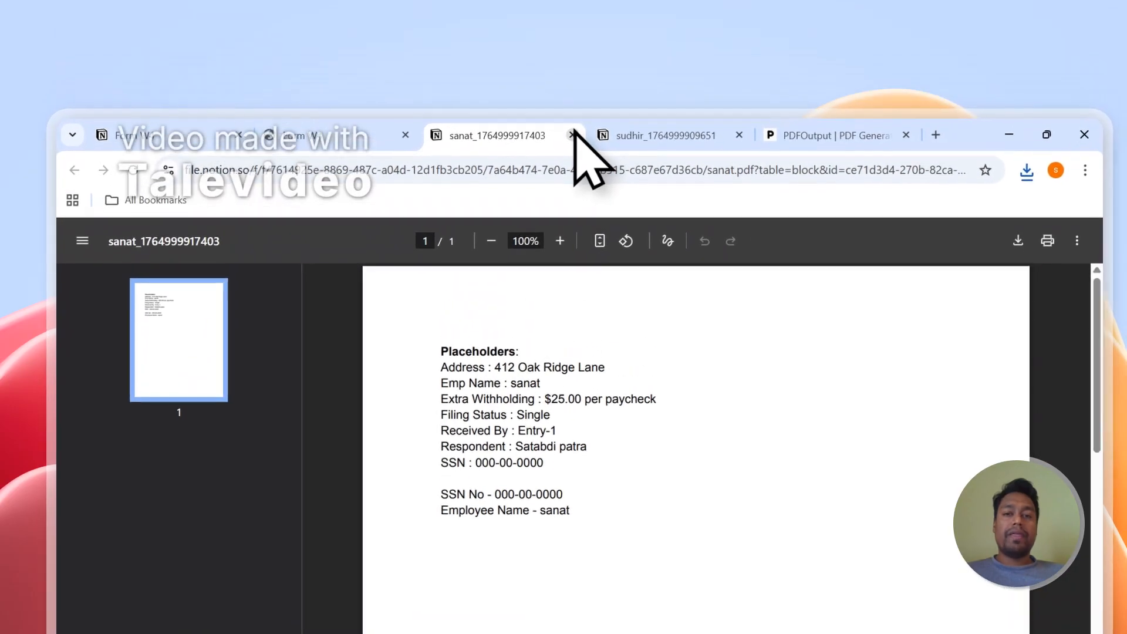
pyautogui.click(584, 39)
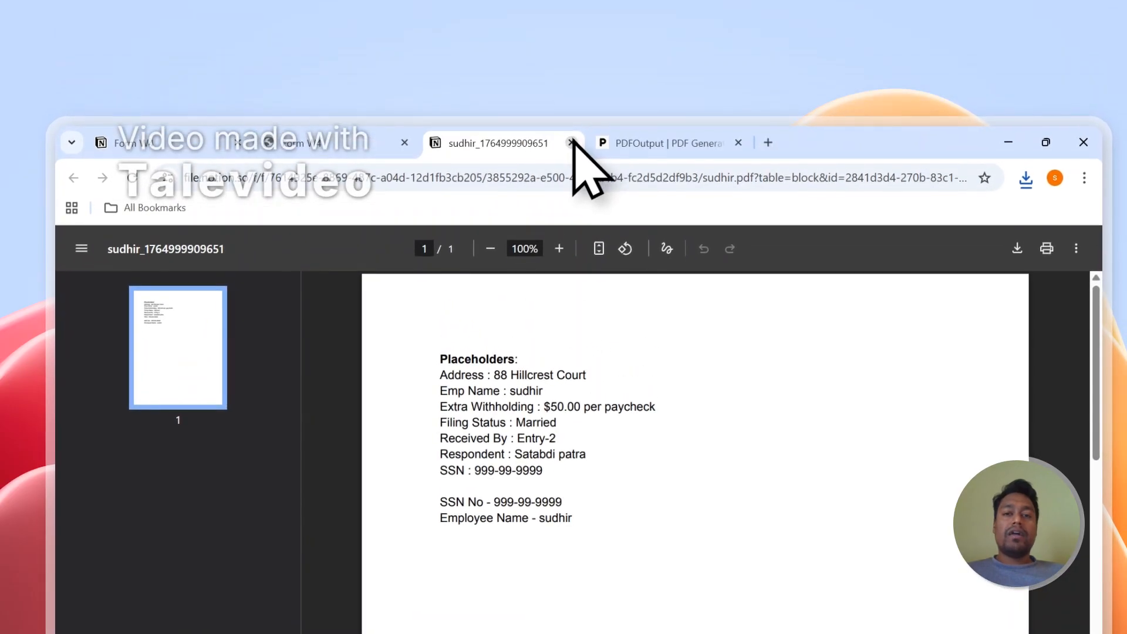
pyautogui.click(583, 39)
# - Set up the Notion automation in the Mapping Section of PDFOutput and look over the configured database, document and property list
pyautogui.scroll(-6, 1024, 517)
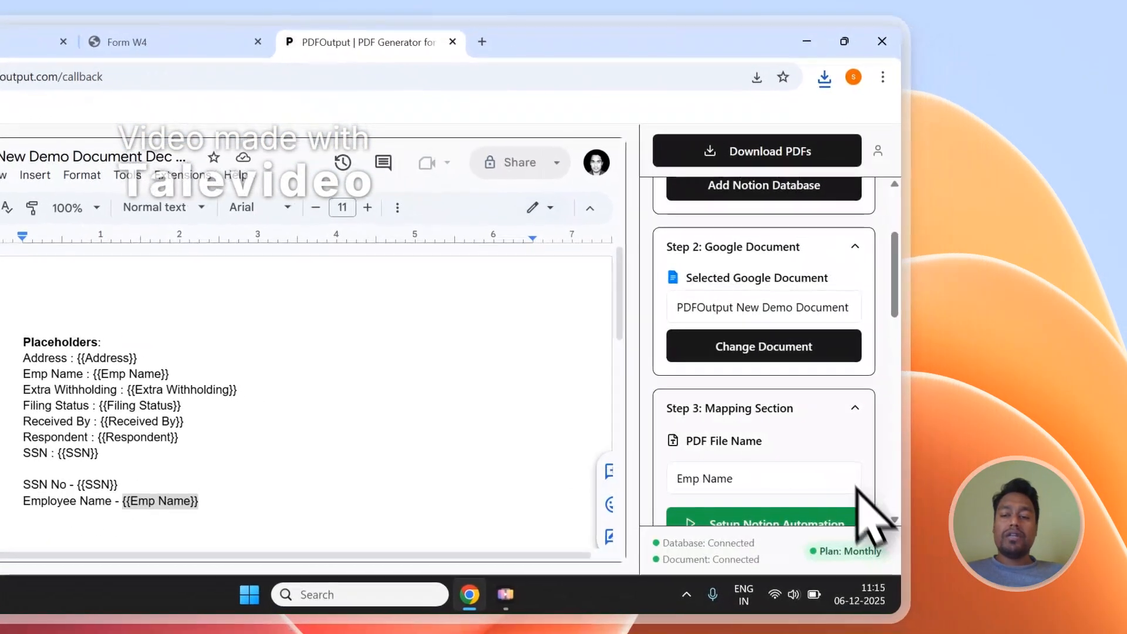
pyautogui.click(762, 362)
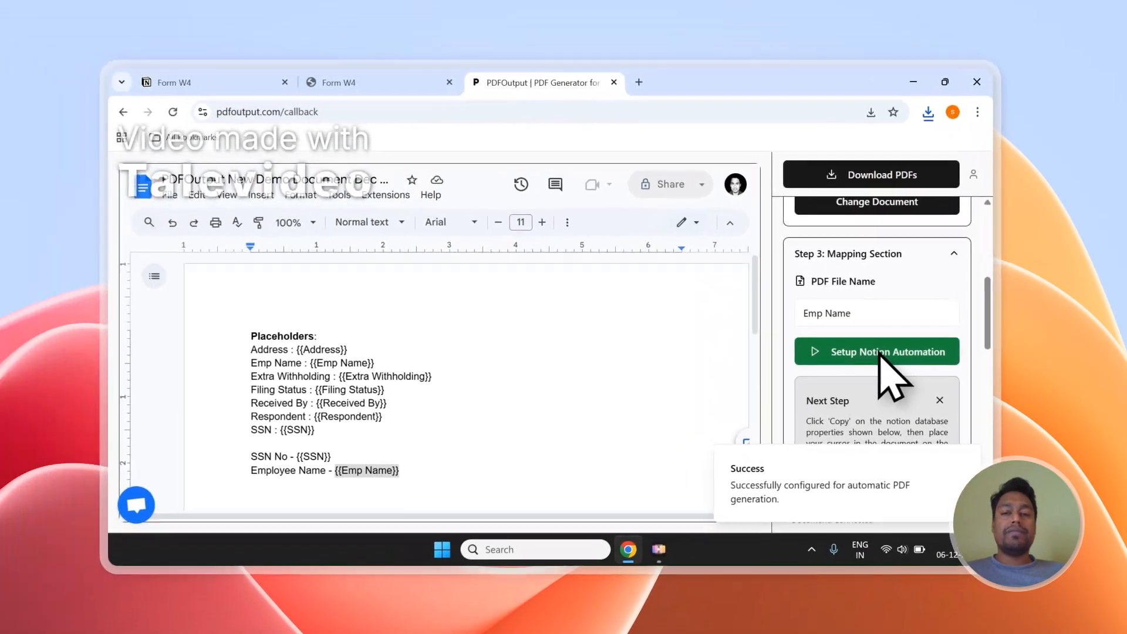
pyautogui.scroll(6, 761, 361)
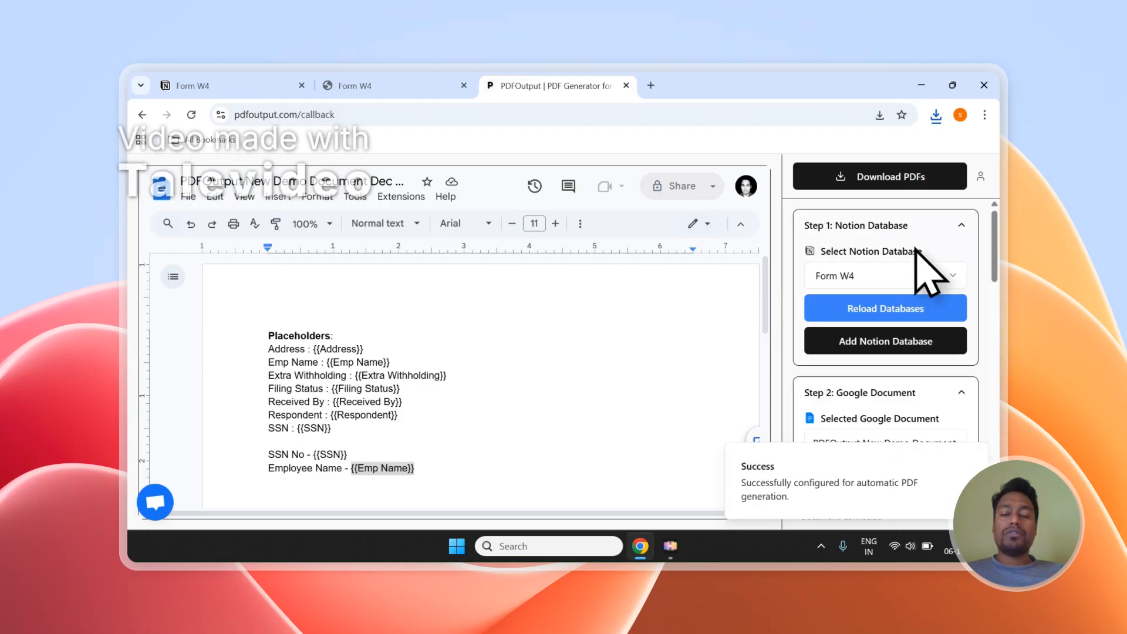
pyautogui.scroll(-10, 916, 250)
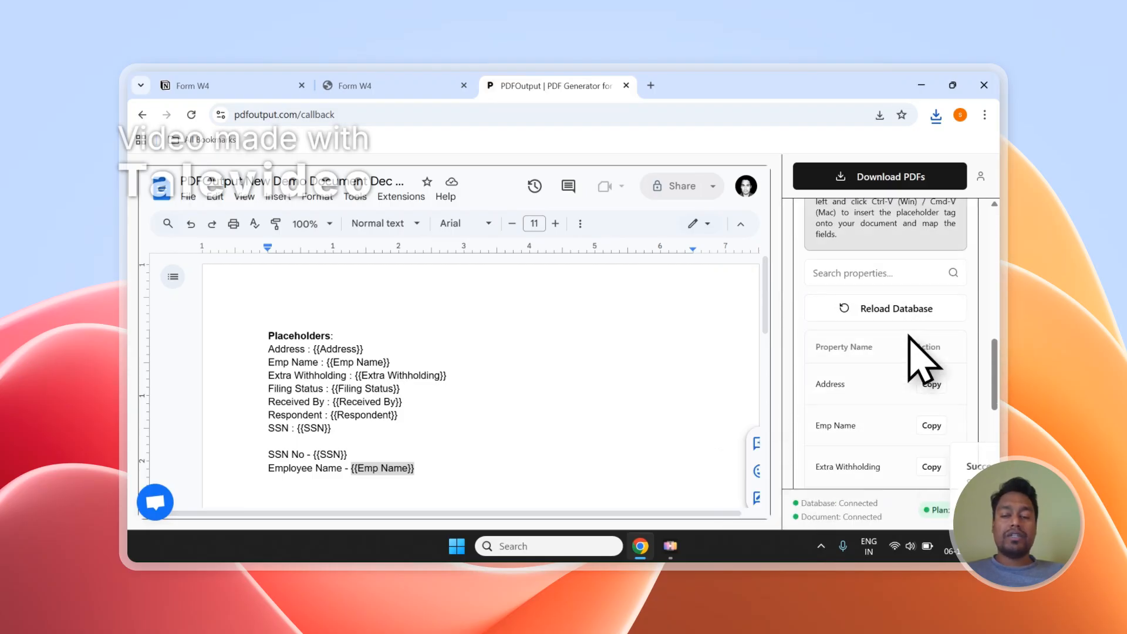
pyautogui.scroll(-5, 923, 359)
pyautogui.scroll(-3, 659, 352)
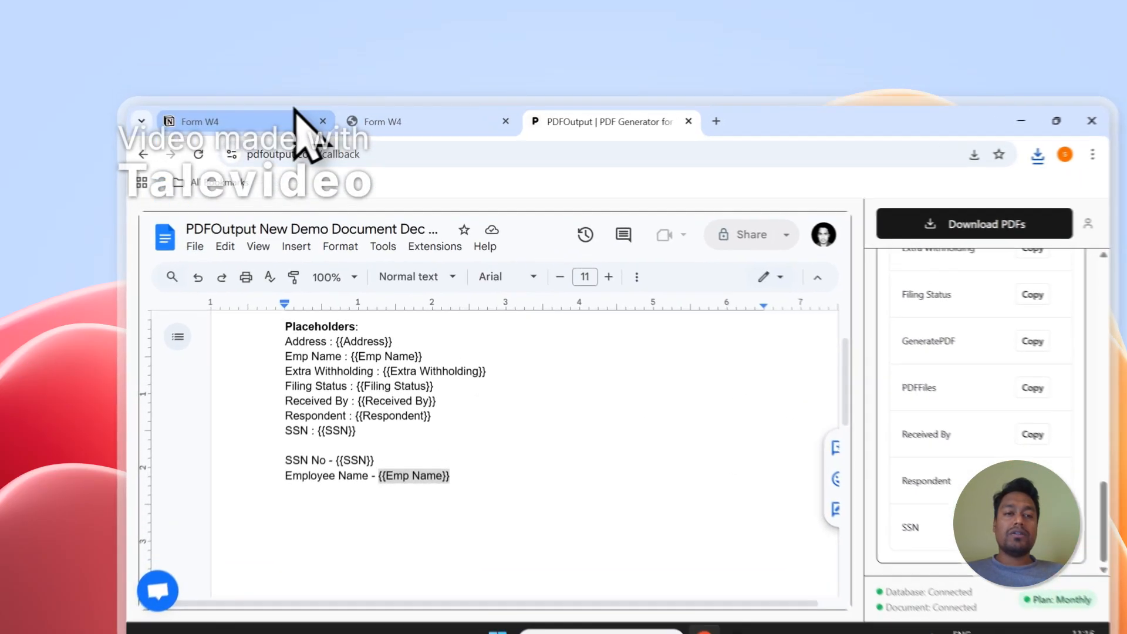
# - Add a new entry to the Form W4 table in Notion and set its GeneratePDF status to Ready to Generate
pyautogui.click(295, 117)
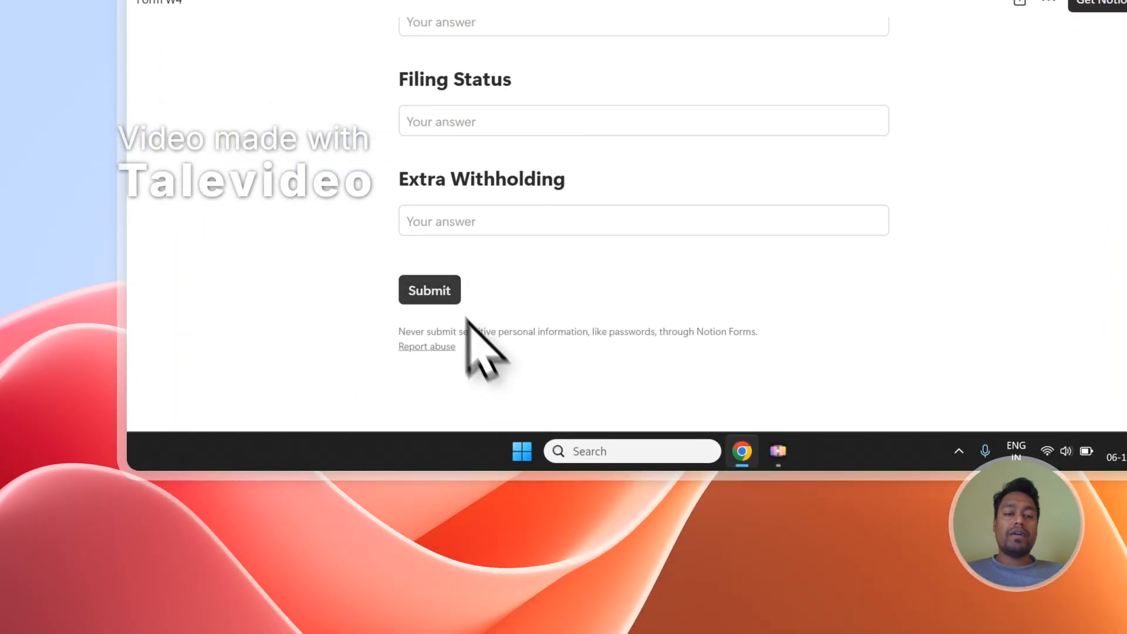
pyautogui.click(423, 121)
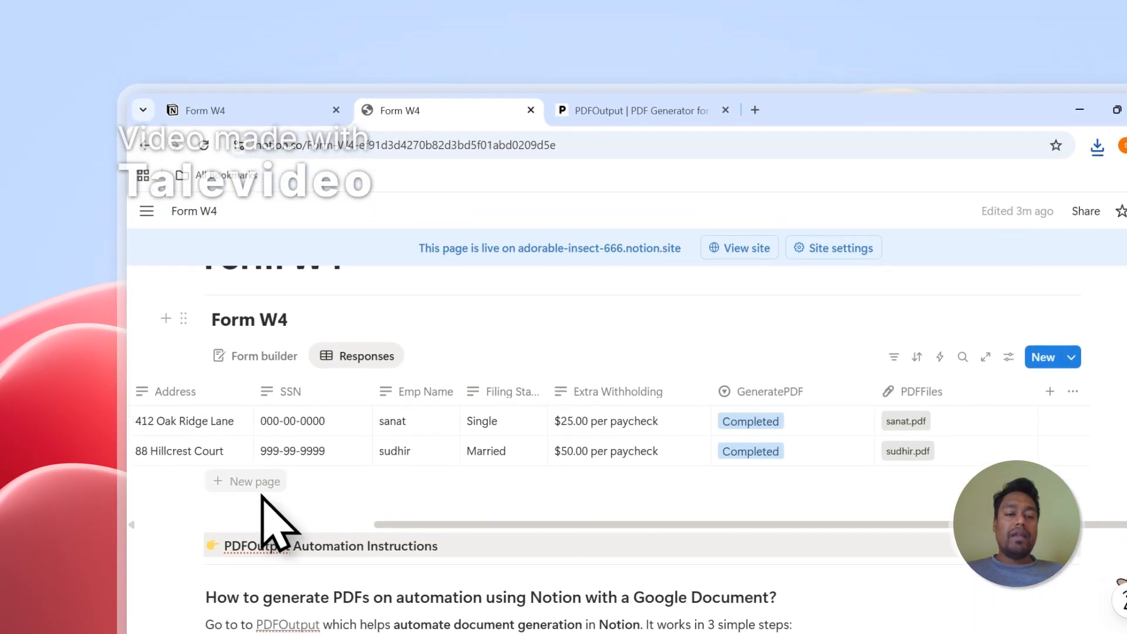
pyautogui.click(255, 426)
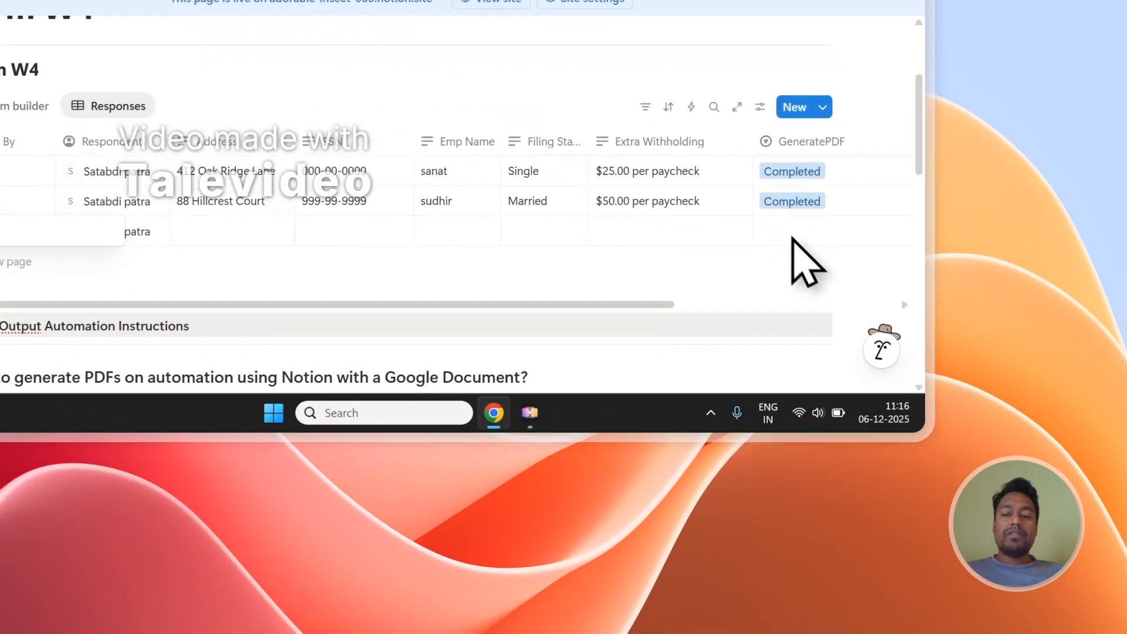
pyautogui.click(995, 437)
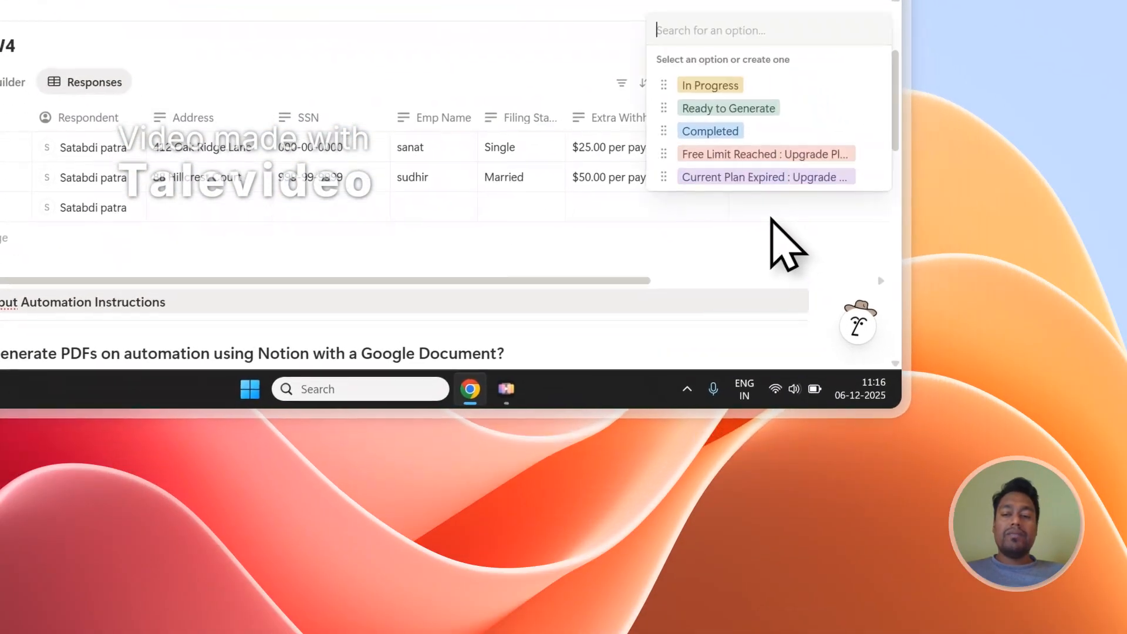
pyautogui.click(744, 108)
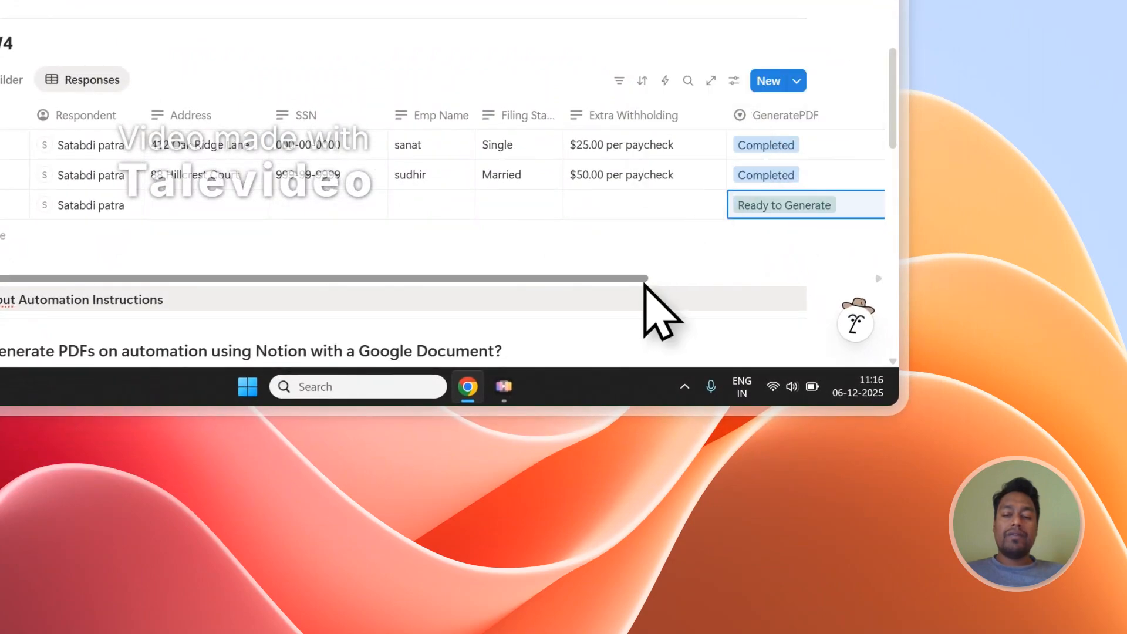
pyautogui.moveTo(644, 279); pyautogui.dragTo(849, 278)
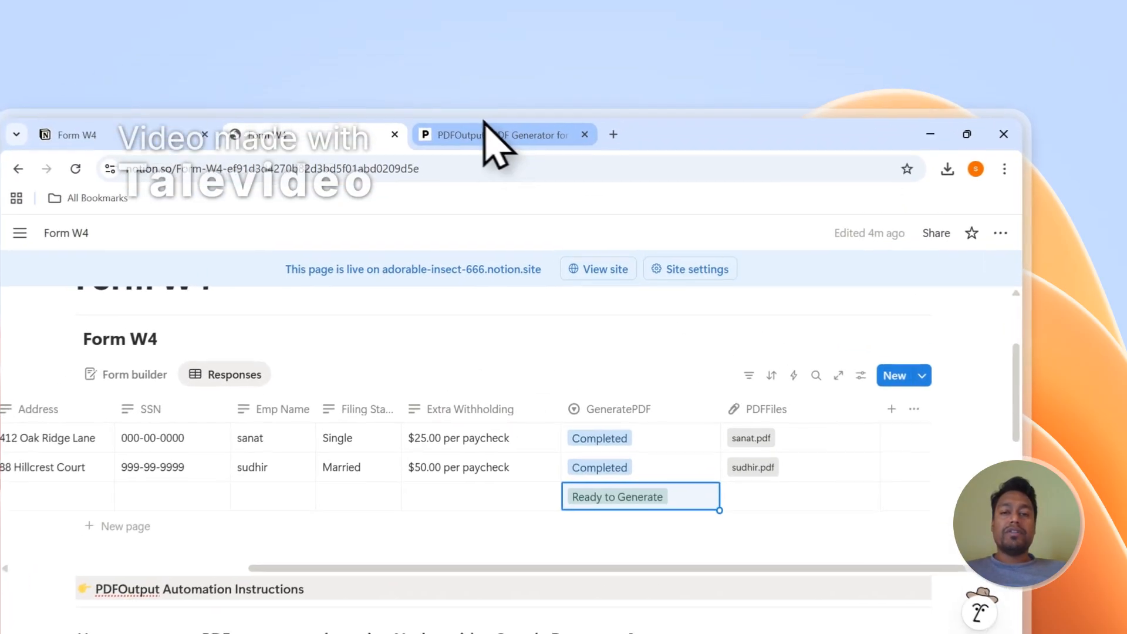
pyautogui.click(542, 86)
pyautogui.scroll(7, 925, 347)
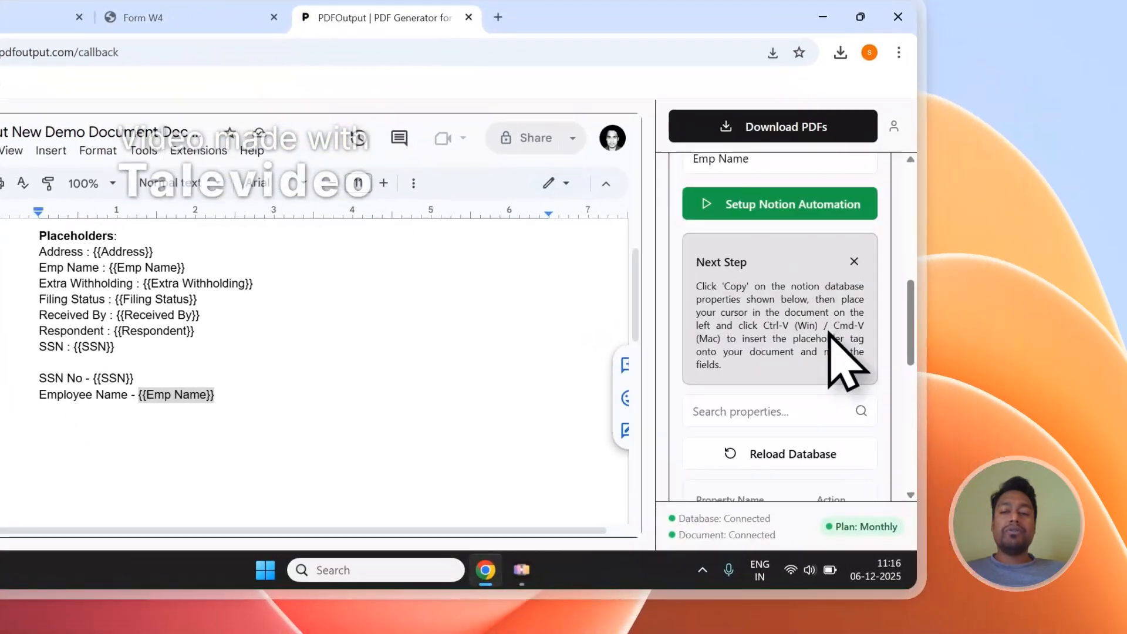
pyautogui.scroll(5, 829, 333)
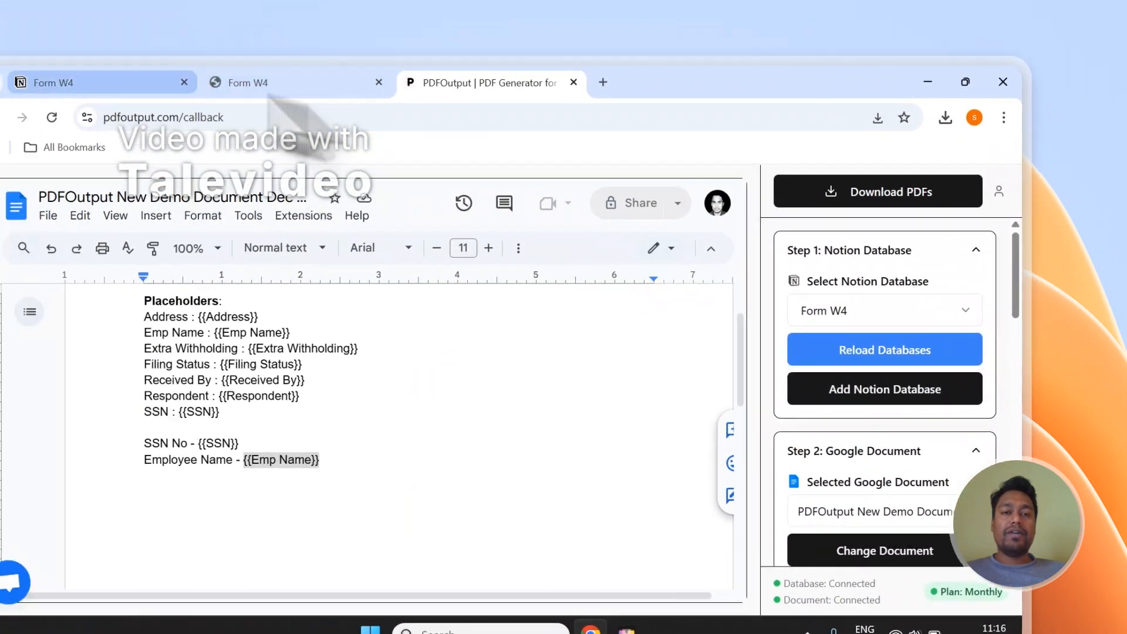
pyautogui.click(125, 5)
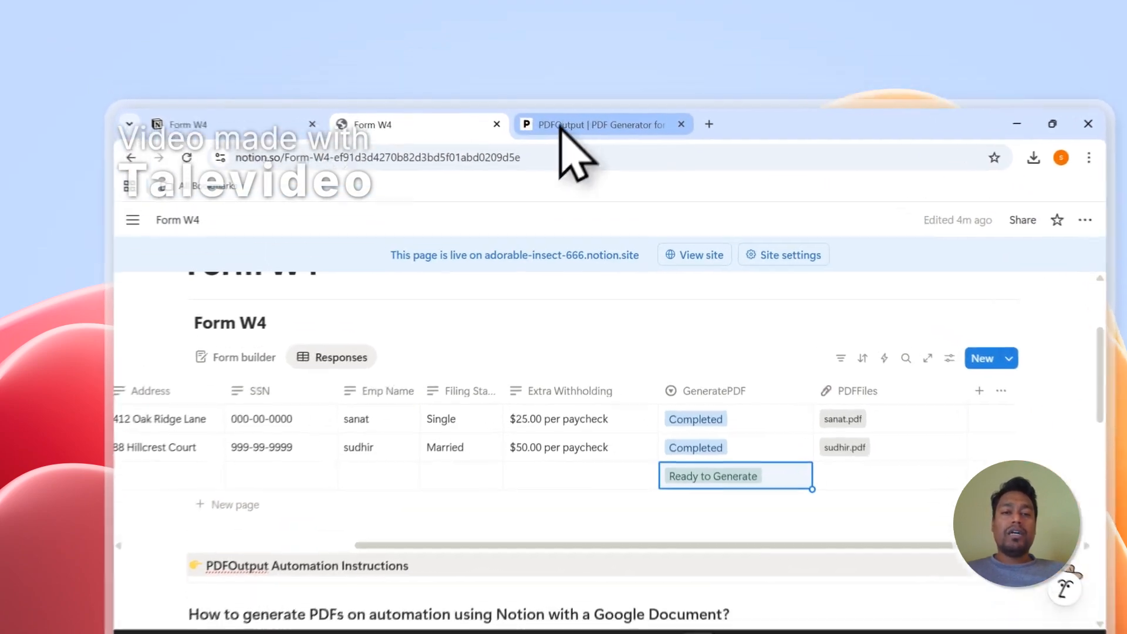
# - Switch to PDFOutput, open the support chat to view its contact option, and close it again
pyautogui.click(529, 86)
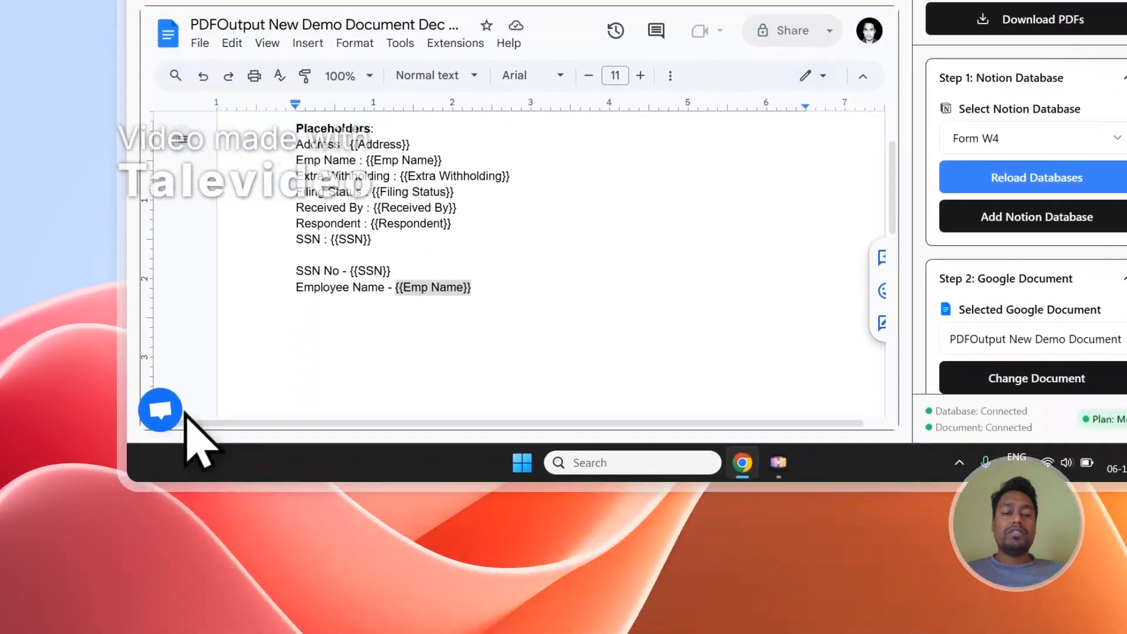
pyautogui.click(161, 565)
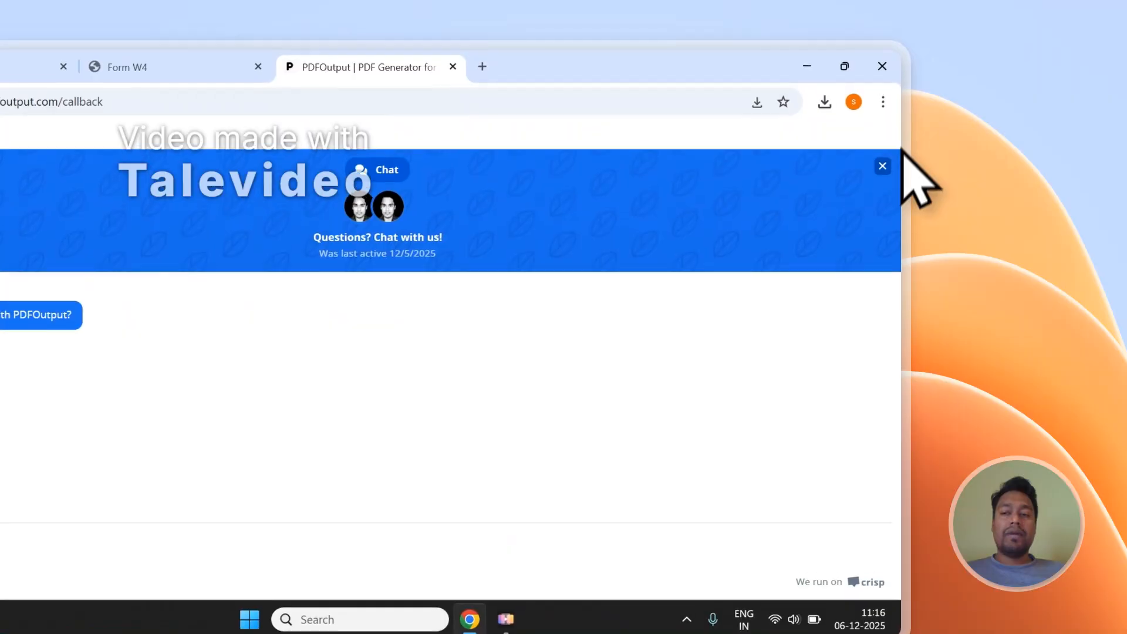
pyautogui.click(882, 167)
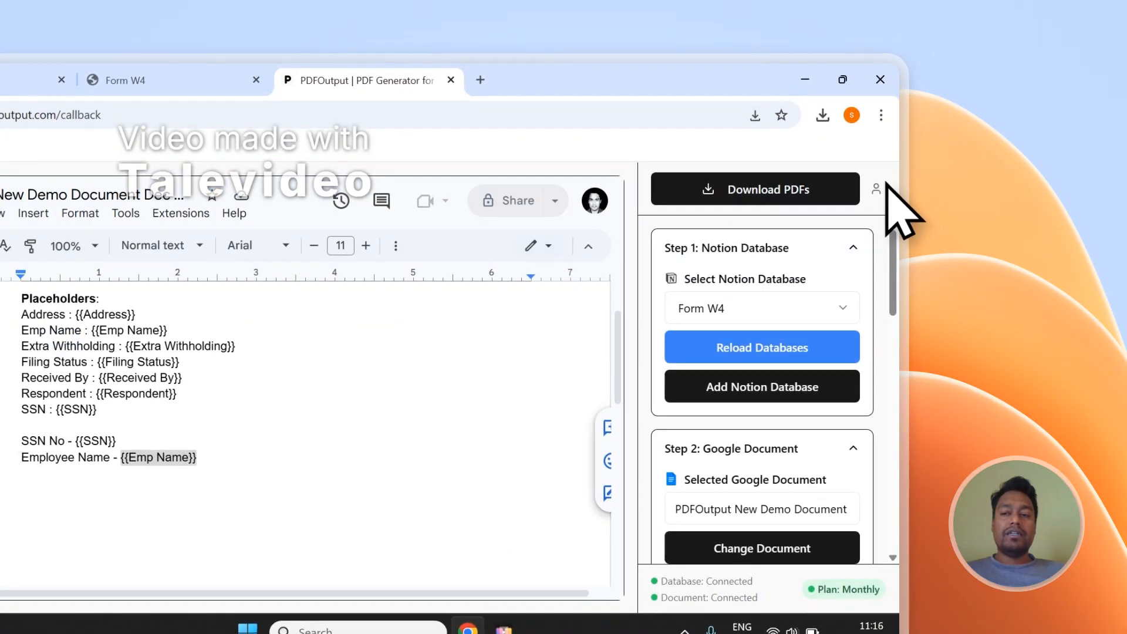
# - Sign out of PDFOutput and open the Contact page from the site footer to view the Send Message form
pyautogui.click(878, 175)
pyautogui.click(754, 320)
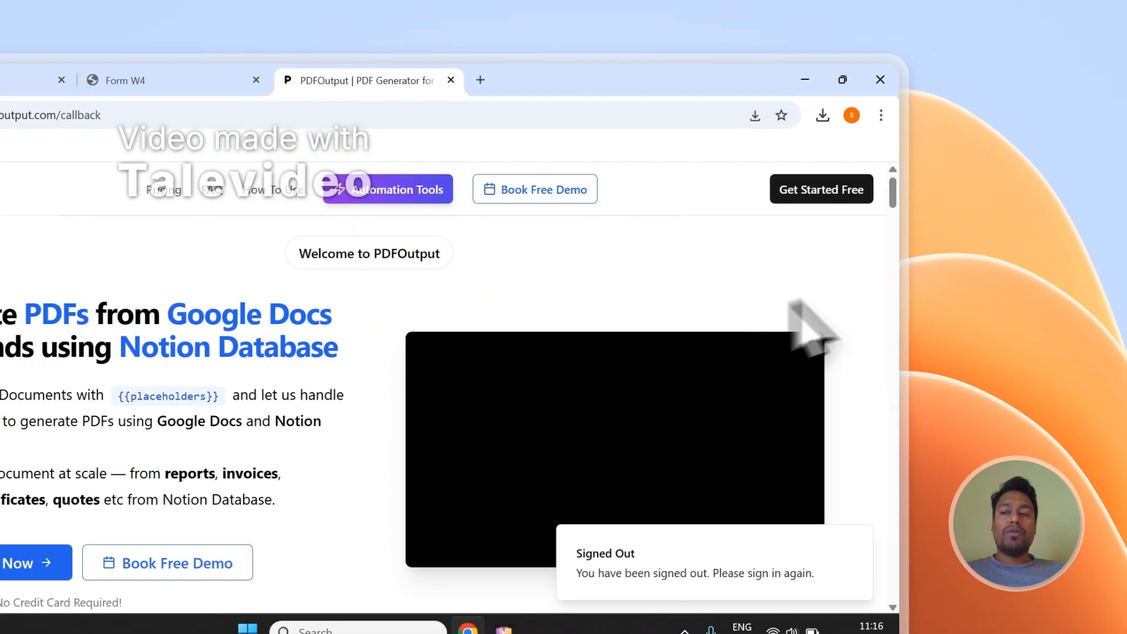
pyautogui.moveTo(896, 202); pyautogui.dragTo(898, 582)
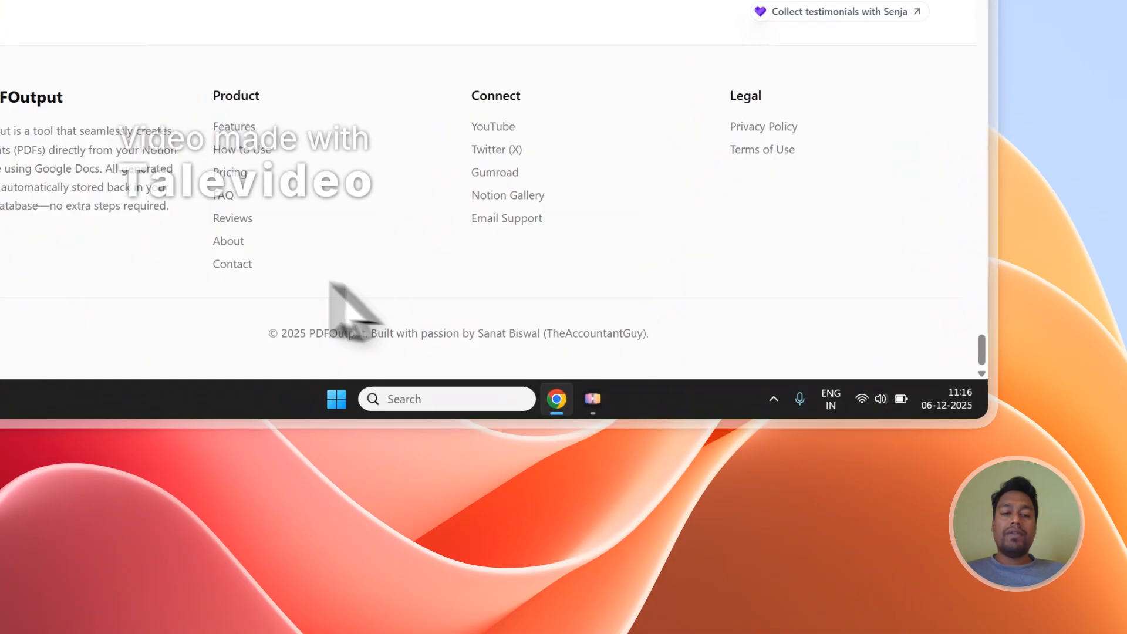
pyautogui.click(271, 253)
pyautogui.scroll(-3, 441, 164)
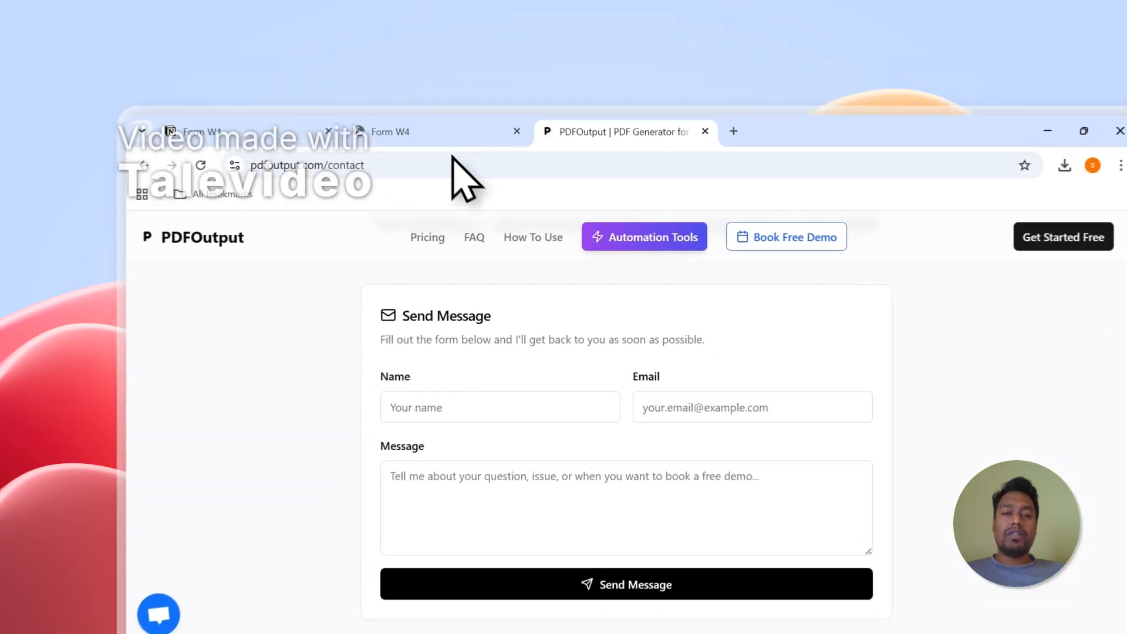
# - Return to the Form W4 table in Notion and check the new entry's GeneratePDF status and PDFFiles property
pyautogui.click(388, 87)
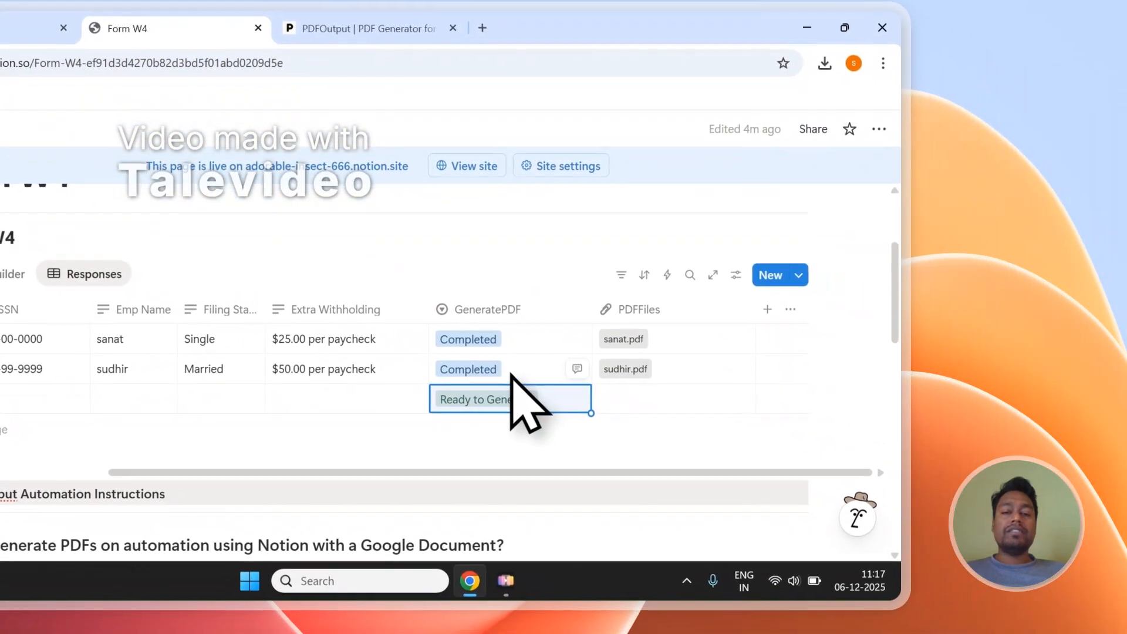
pyautogui.scroll(1, 714, 457)
pyautogui.scroll(-2, 602, 372)
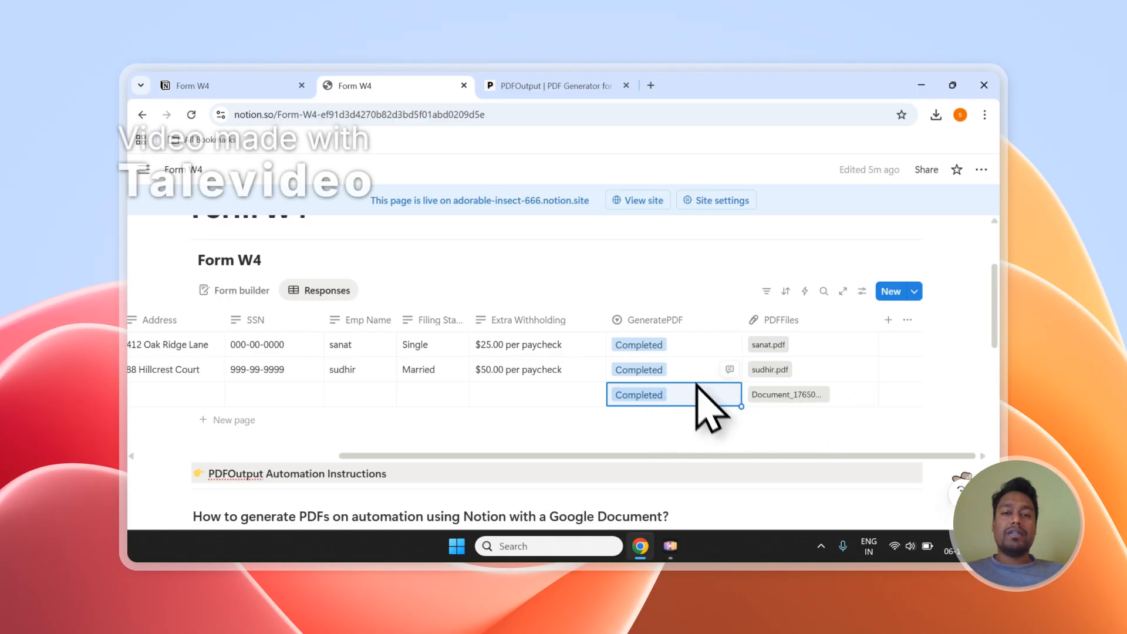
pyautogui.scroll(1, 649, 370)
pyautogui.scroll(-1, 650, 372)
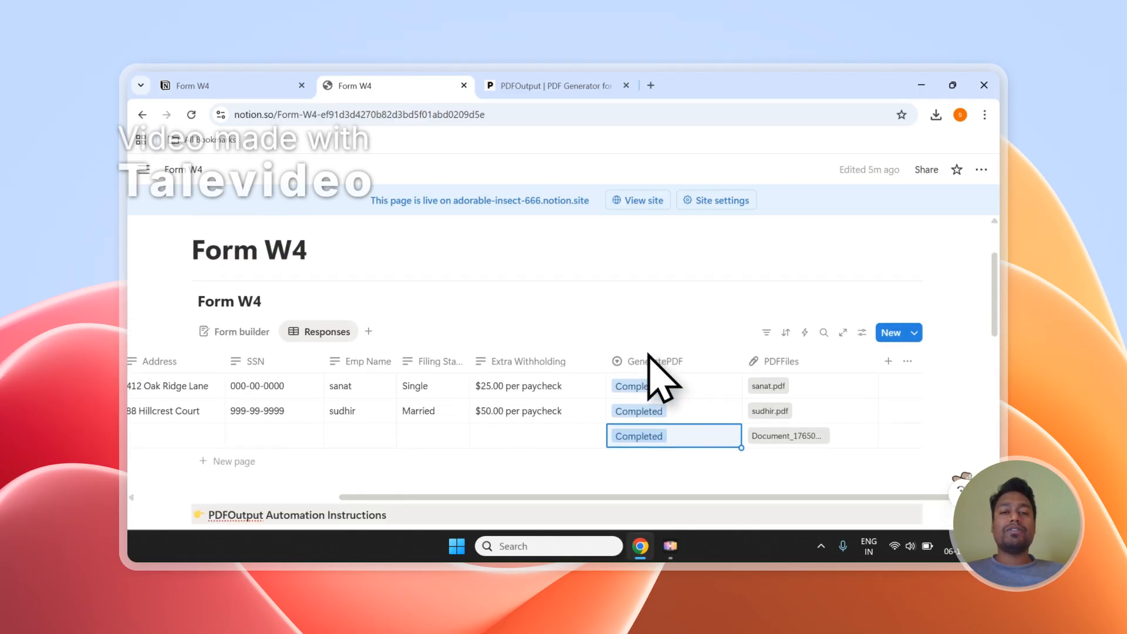